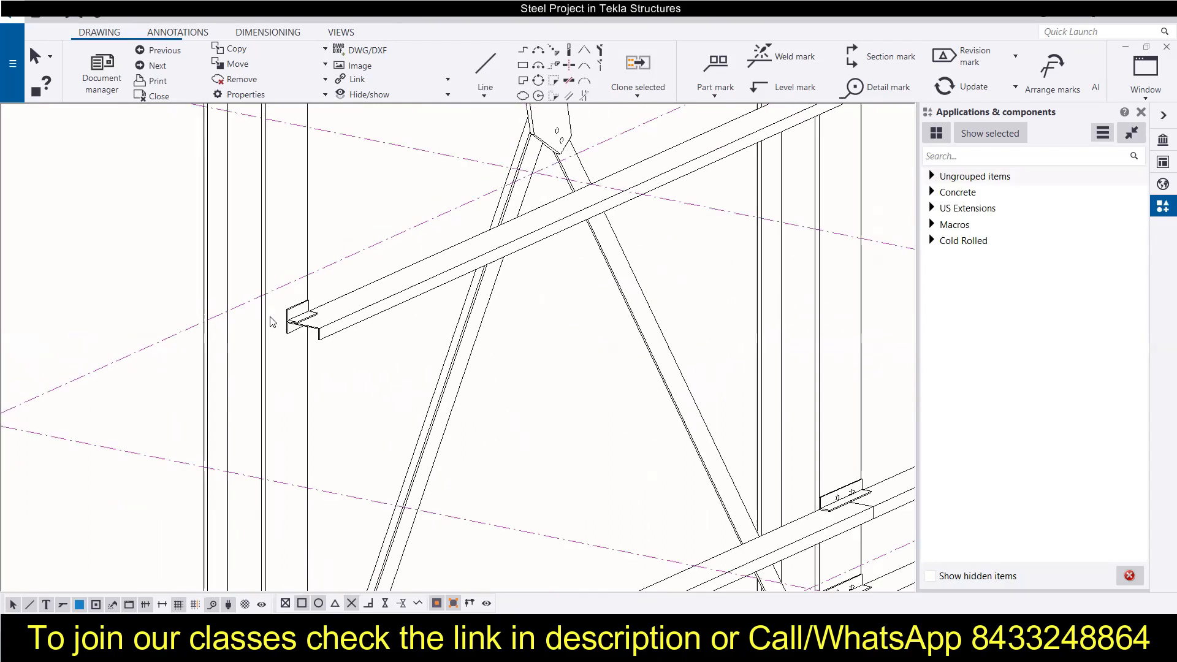
# Open the View Properties of the drawing's 3d view and show the Attributes settings.
pyautogui.scroll(8, 395, 264)
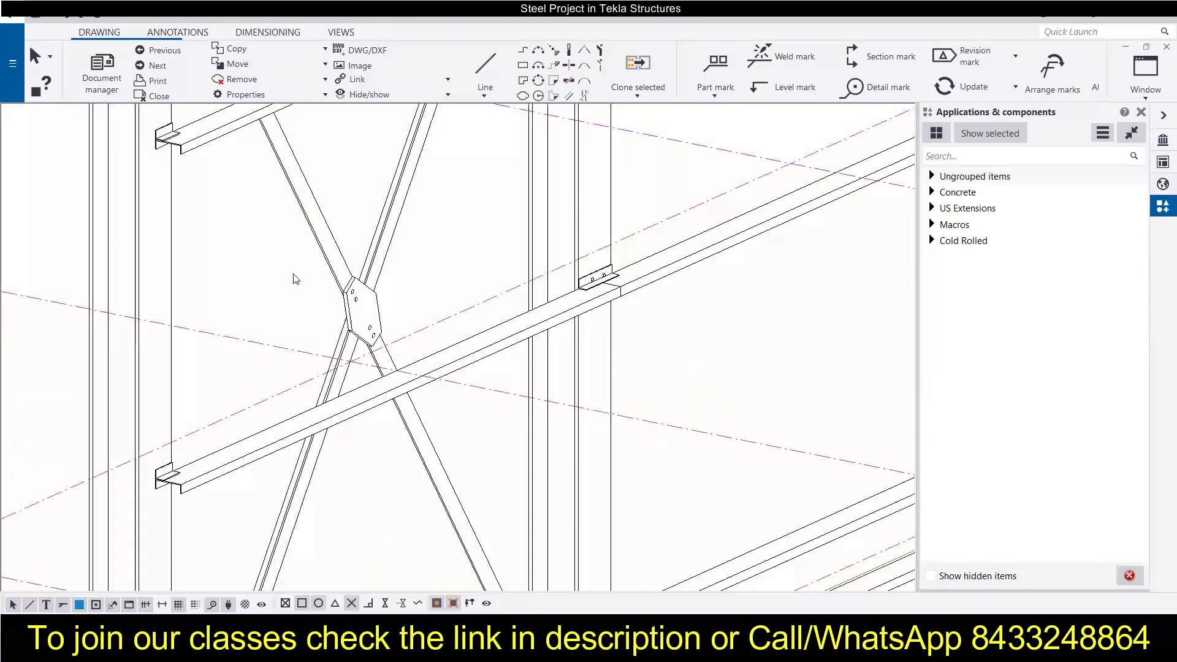
pyautogui.scroll(-10, 458, 329)
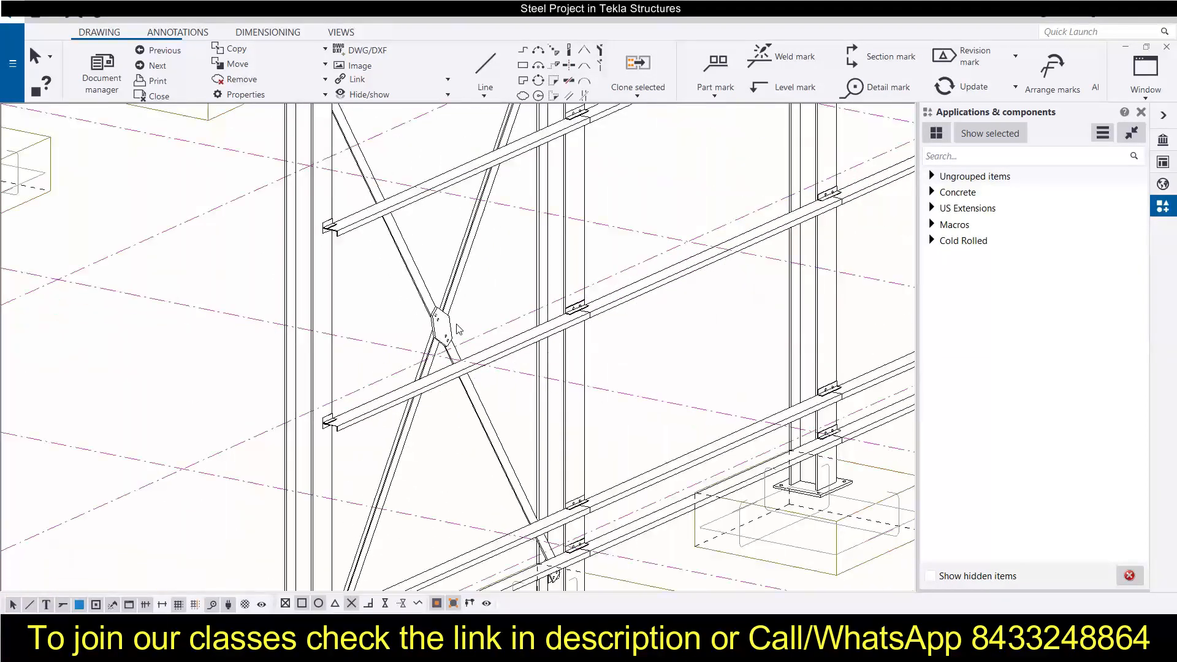
pyautogui.scroll(-2, 475, 331)
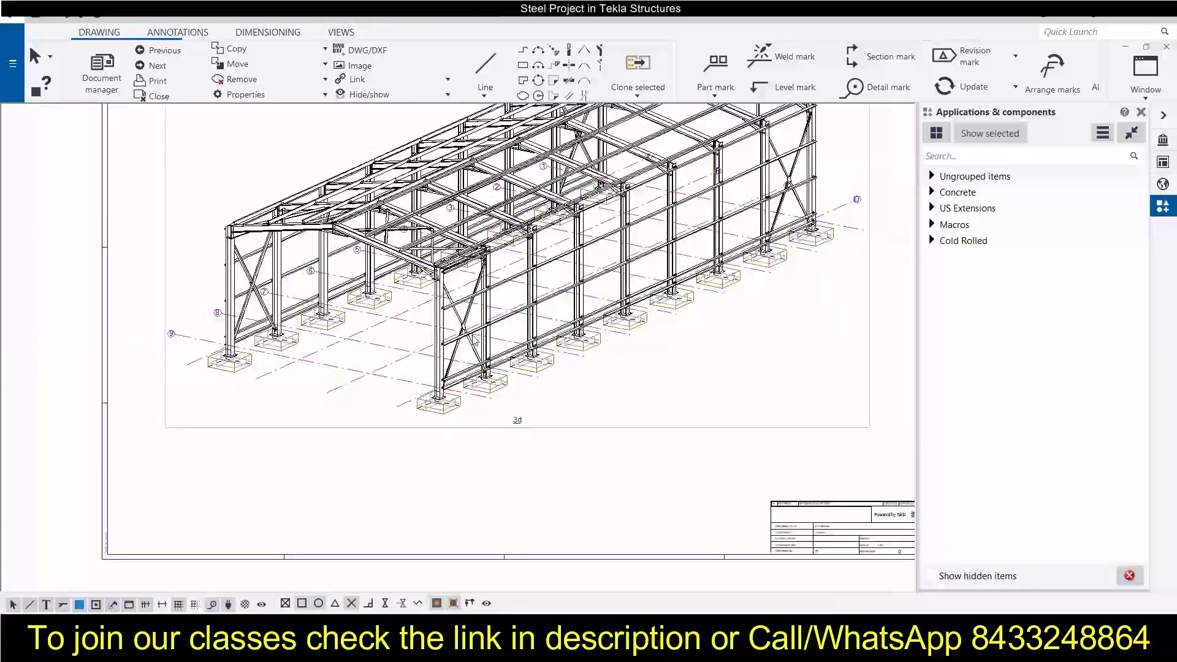
pyautogui.scroll(-4, 468, 340)
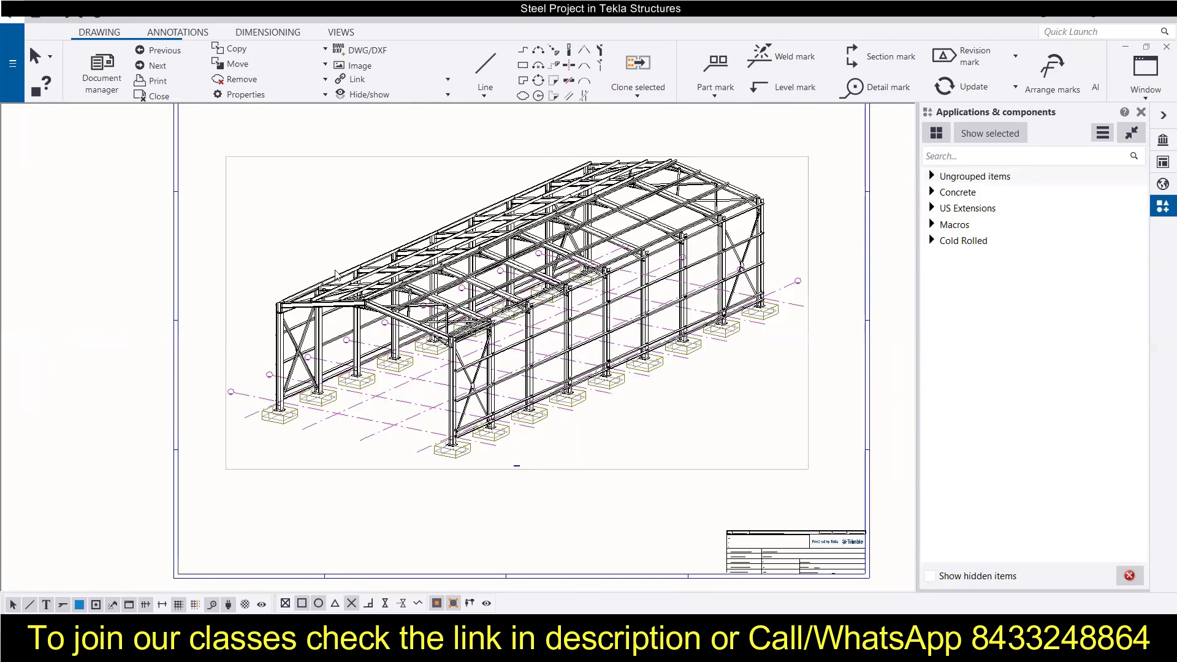
pyautogui.scroll(3, 518, 467)
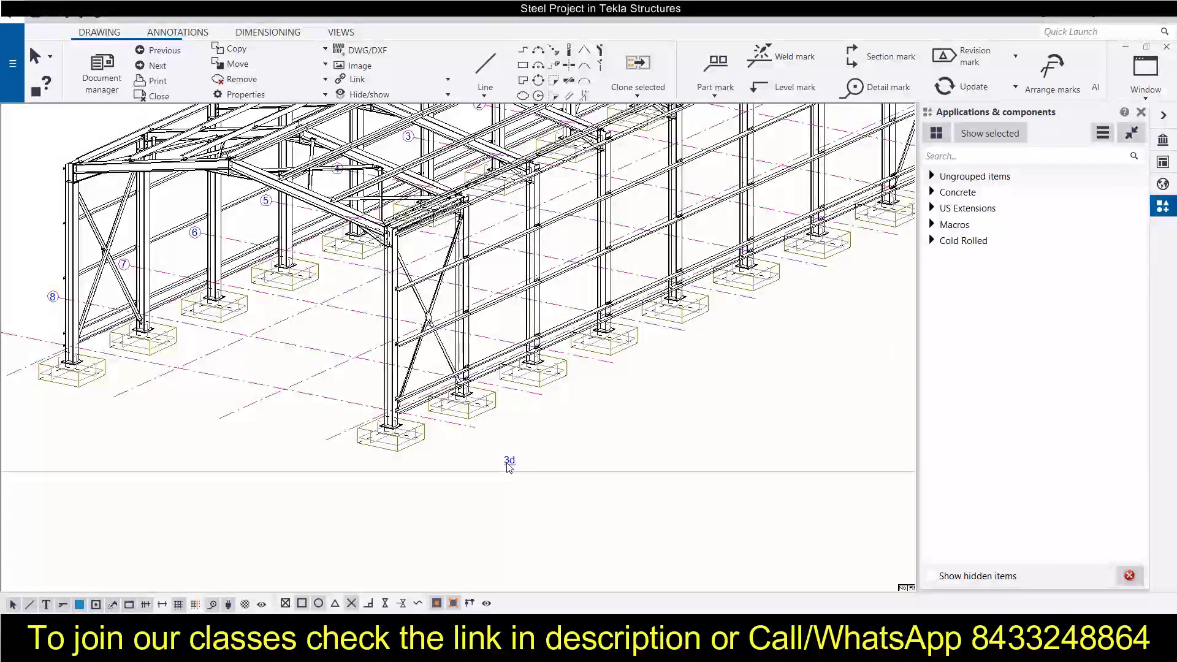
pyautogui.scroll(2, 510, 464)
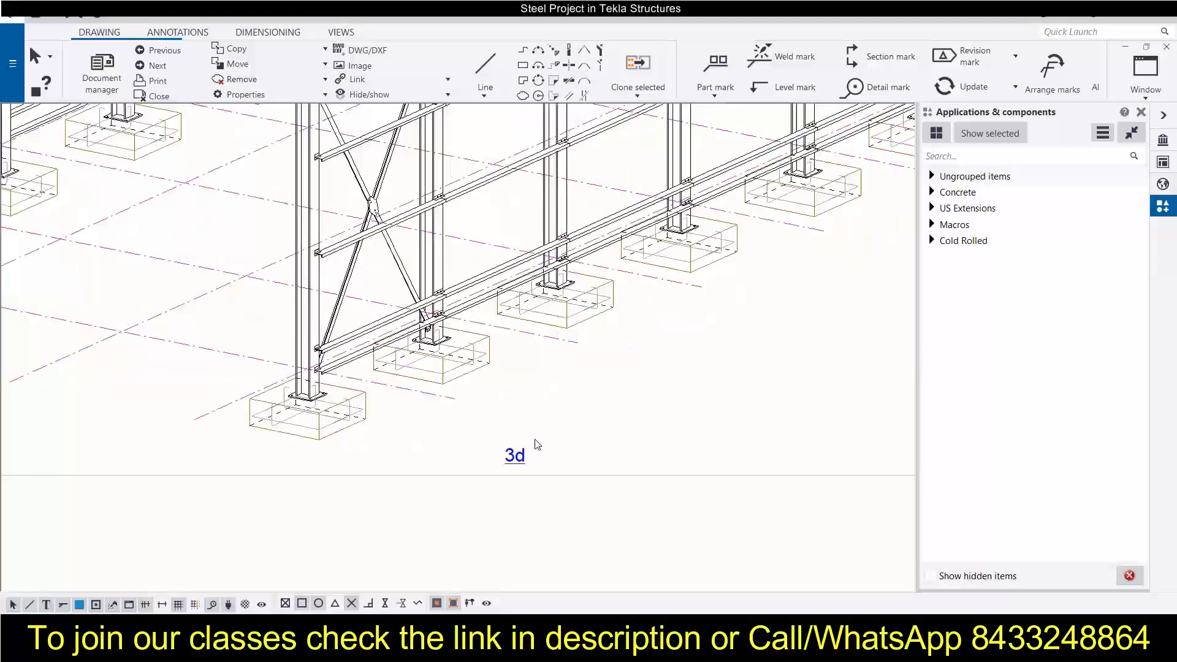
pyautogui.click(522, 461)
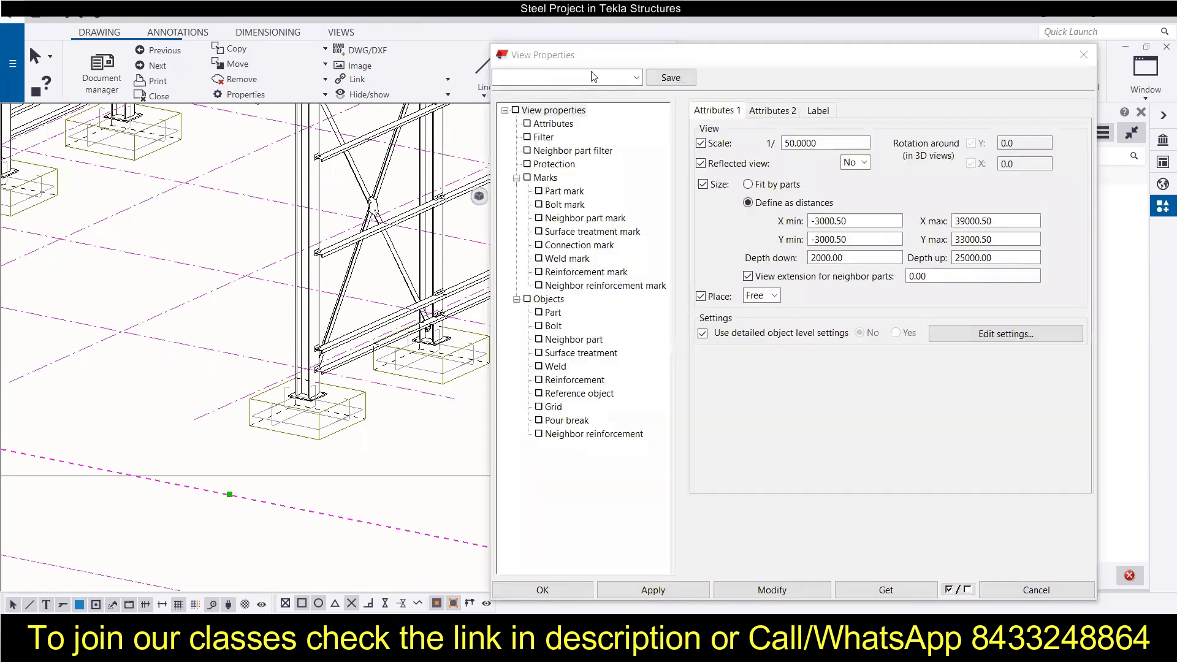
pyautogui.scroll(-5, 318, 200)
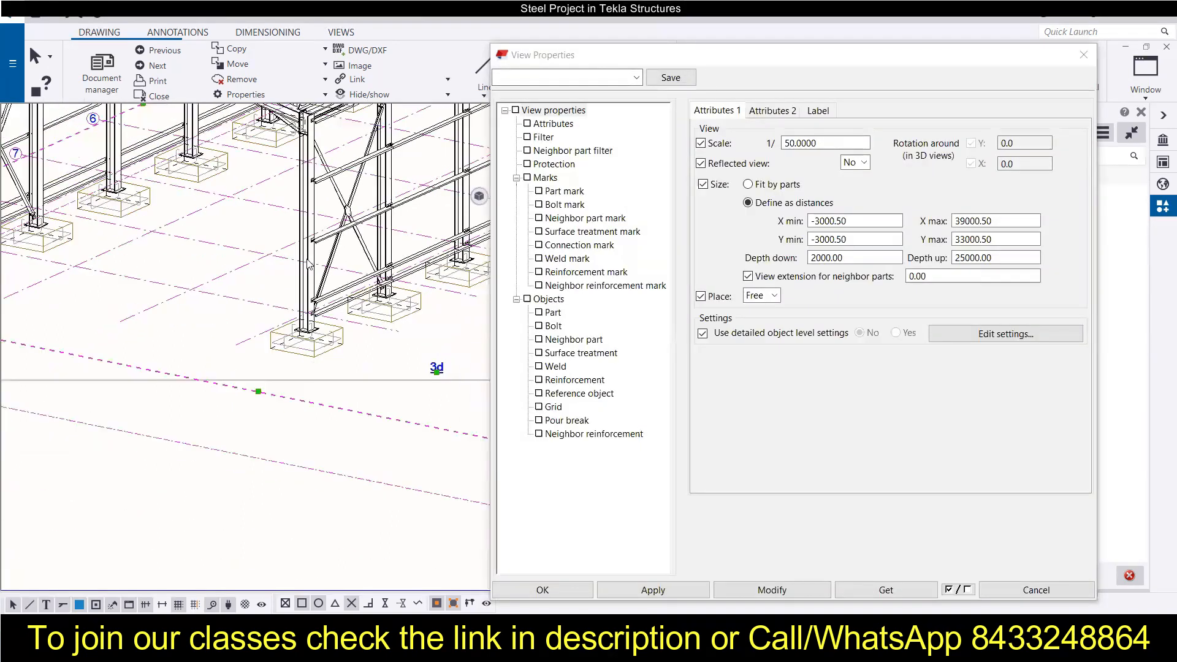
pyautogui.scroll(-6, 347, 264)
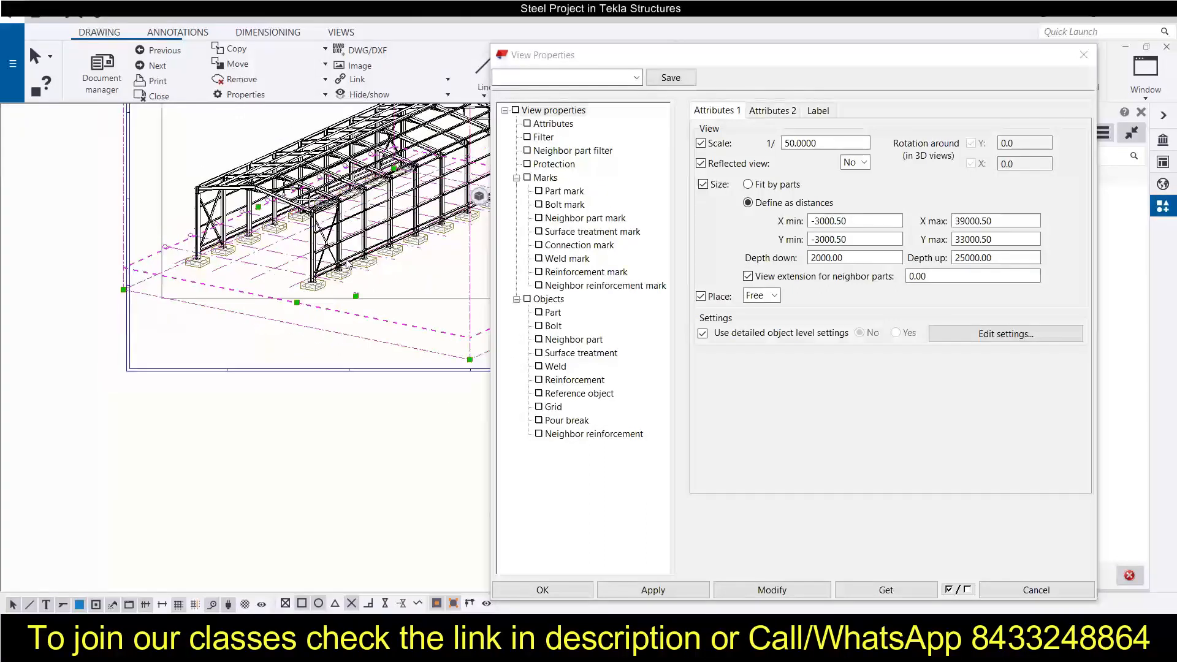
pyautogui.scroll(-4, 347, 263)
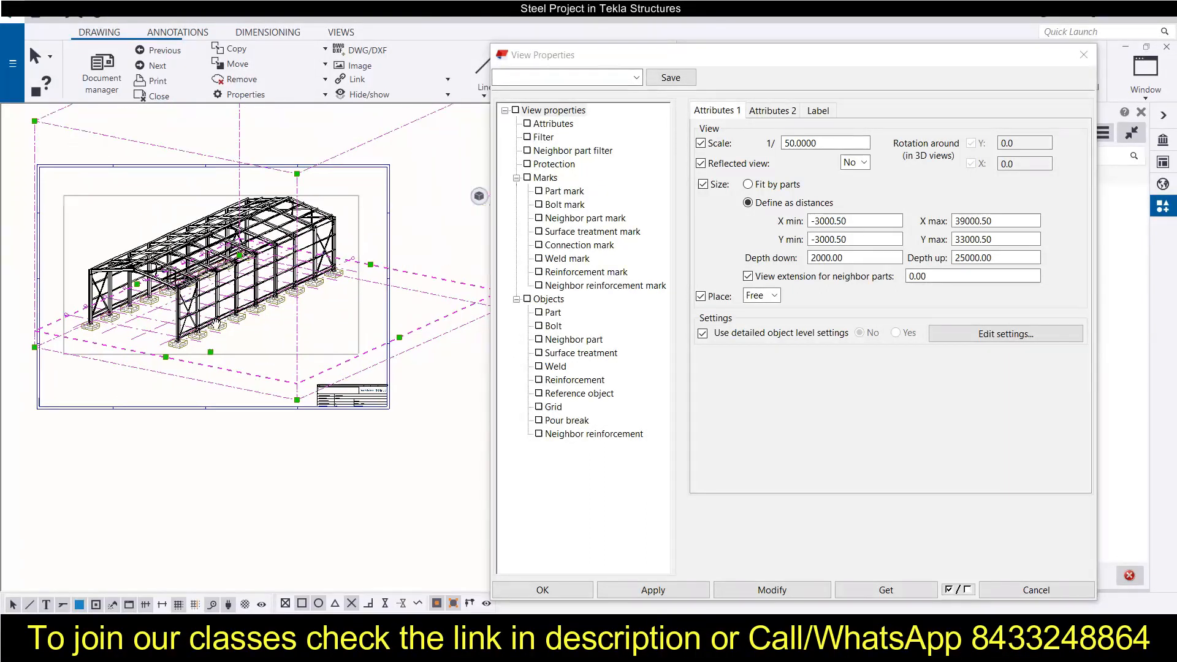
pyautogui.click(587, 110)
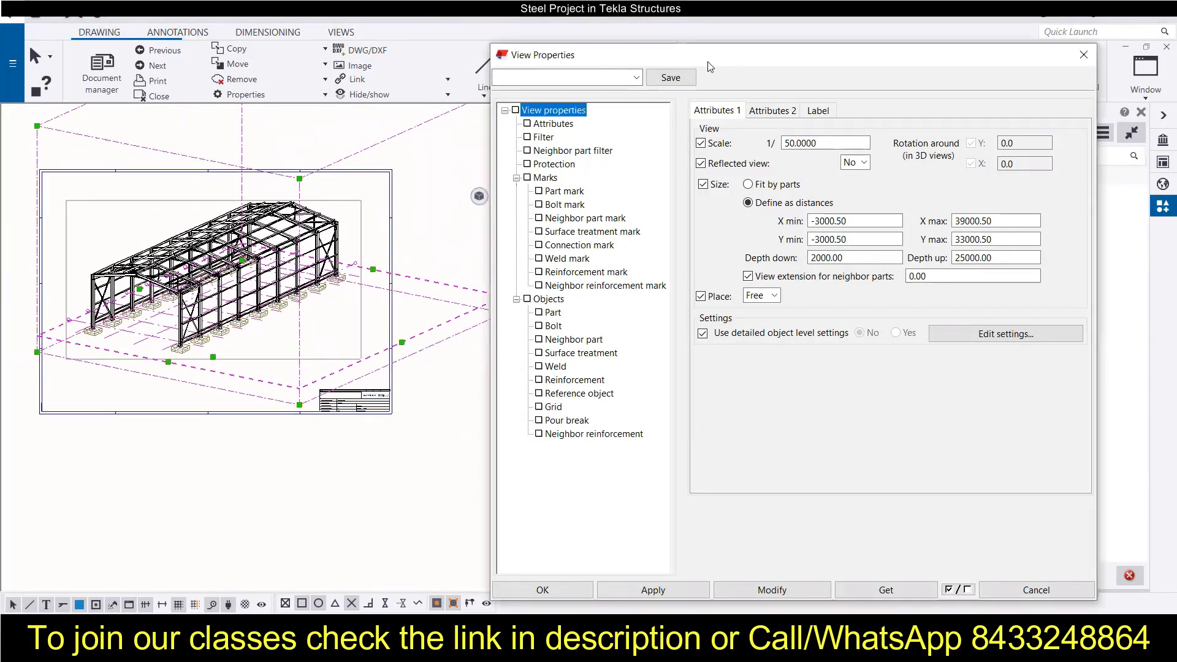
pyautogui.click(546, 128)
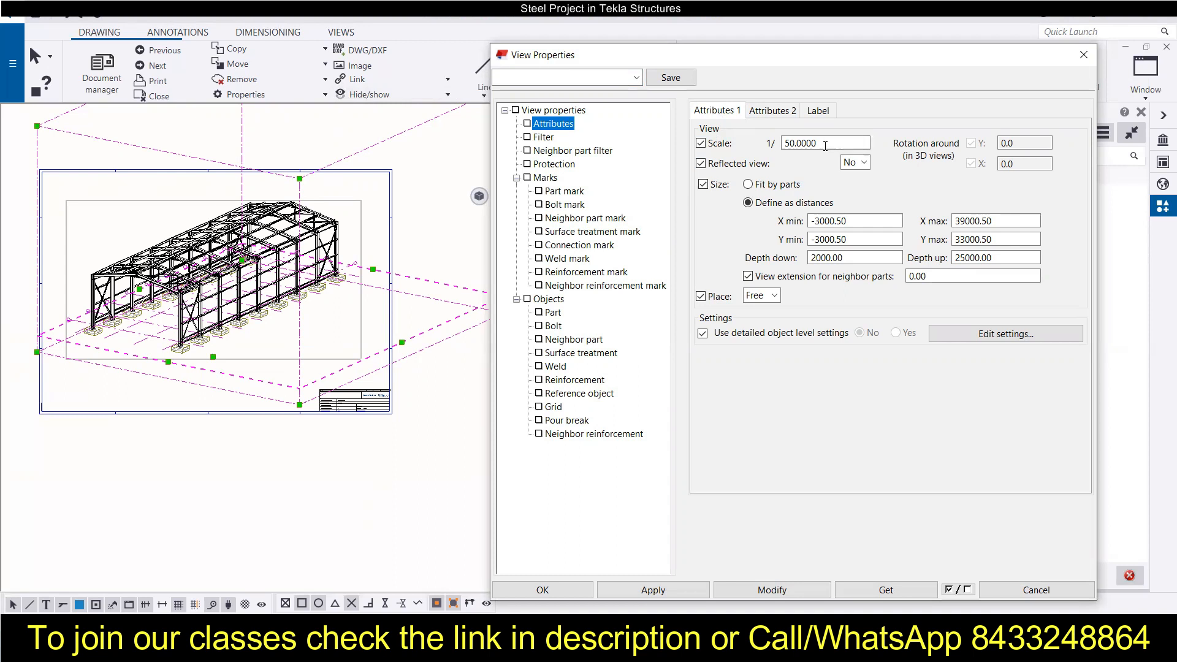
# Try a scale of 1/100 on the 3d view and return it to 1/50.
pyautogui.moveTo(821, 142); pyautogui.dragTo(777, 143)
pyautogui.write('1')
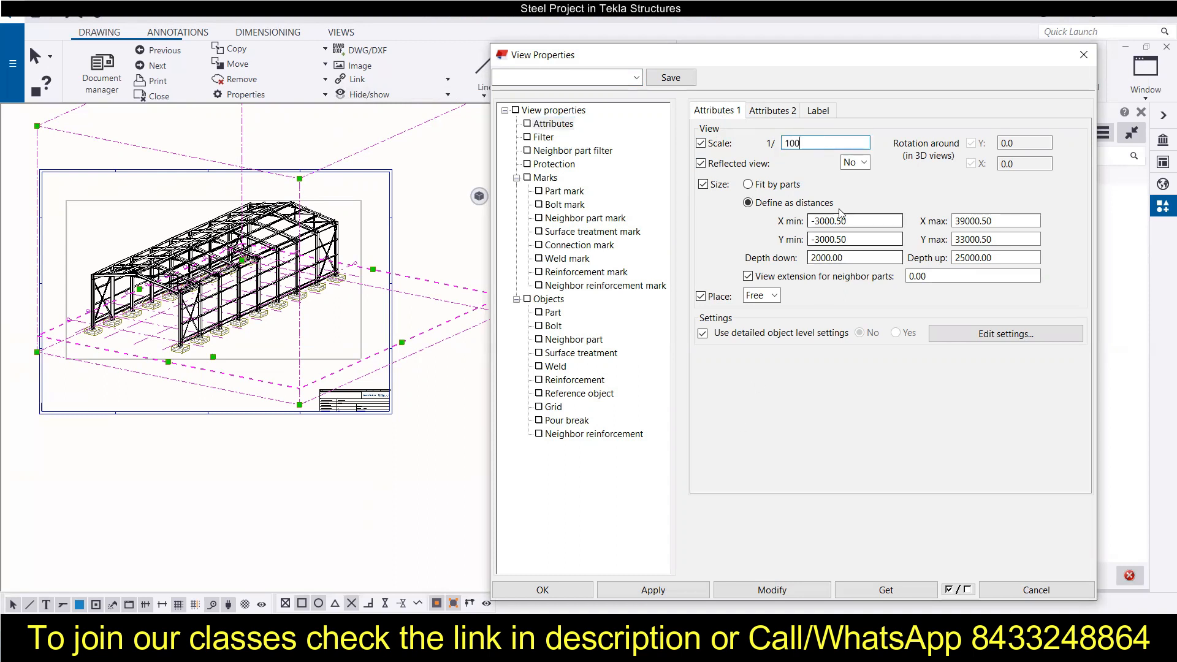
pyautogui.click(770, 593)
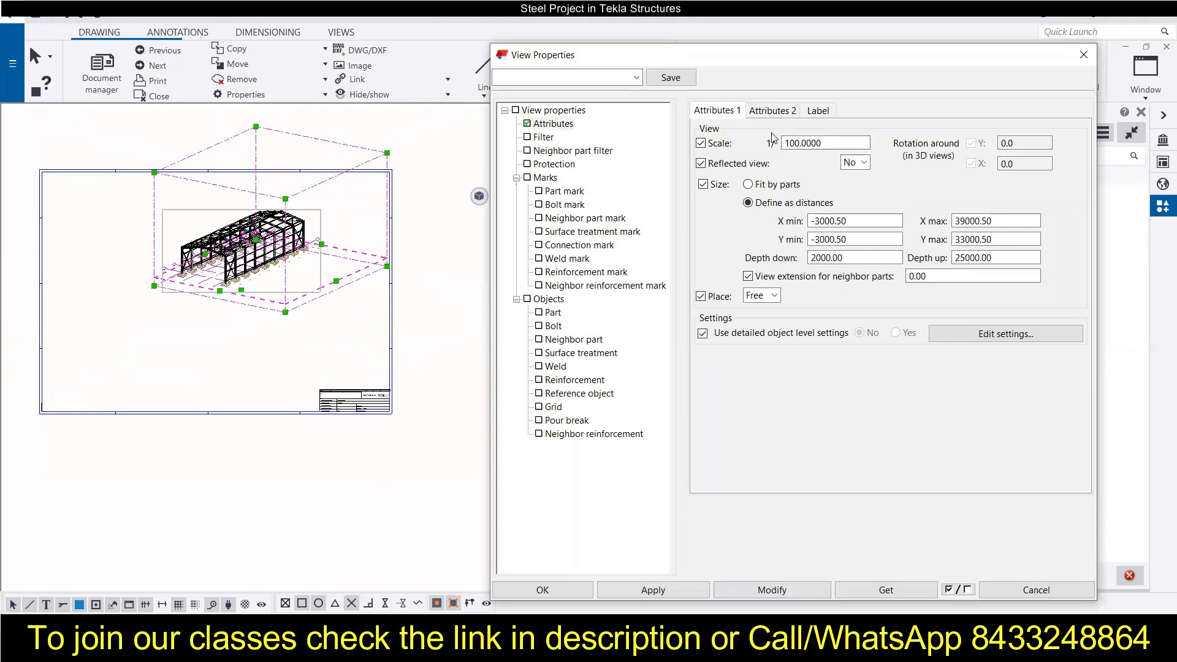
pyautogui.moveTo(844, 142); pyautogui.dragTo(769, 144)
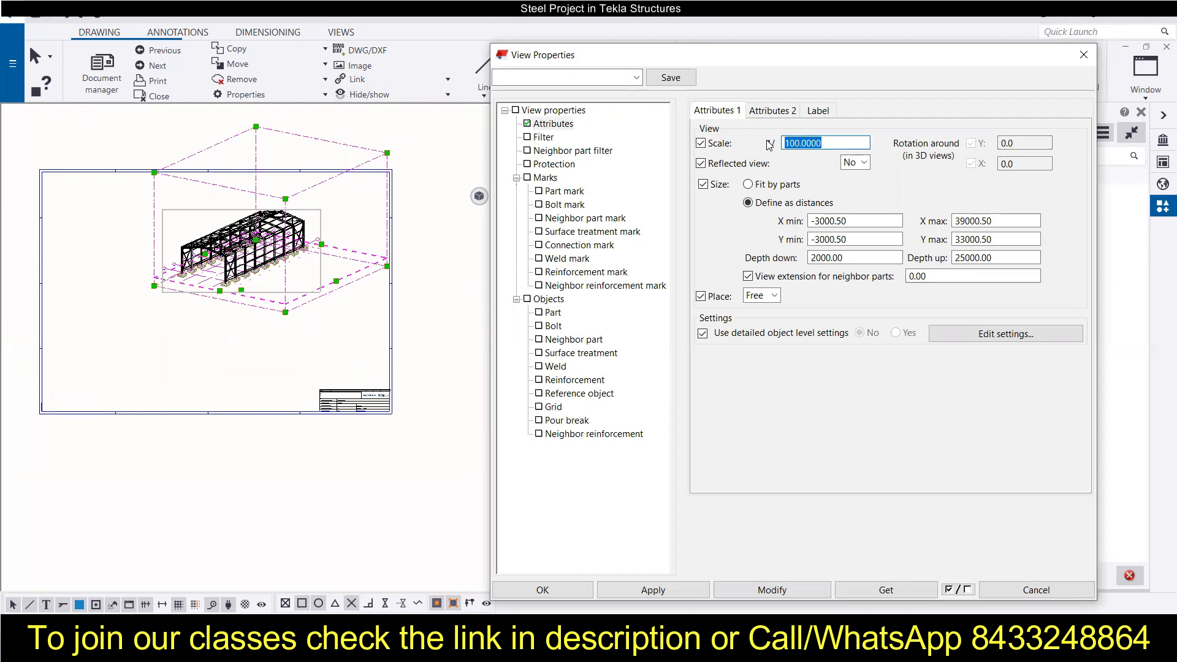
pyautogui.write('50')
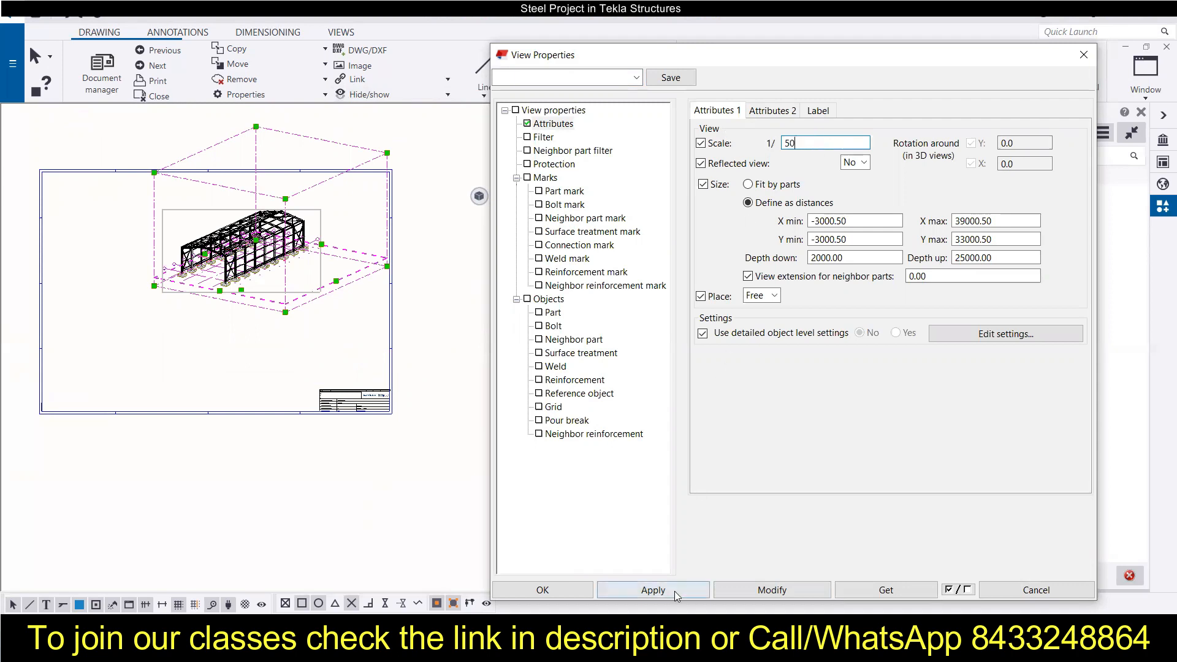
pyautogui.click(757, 592)
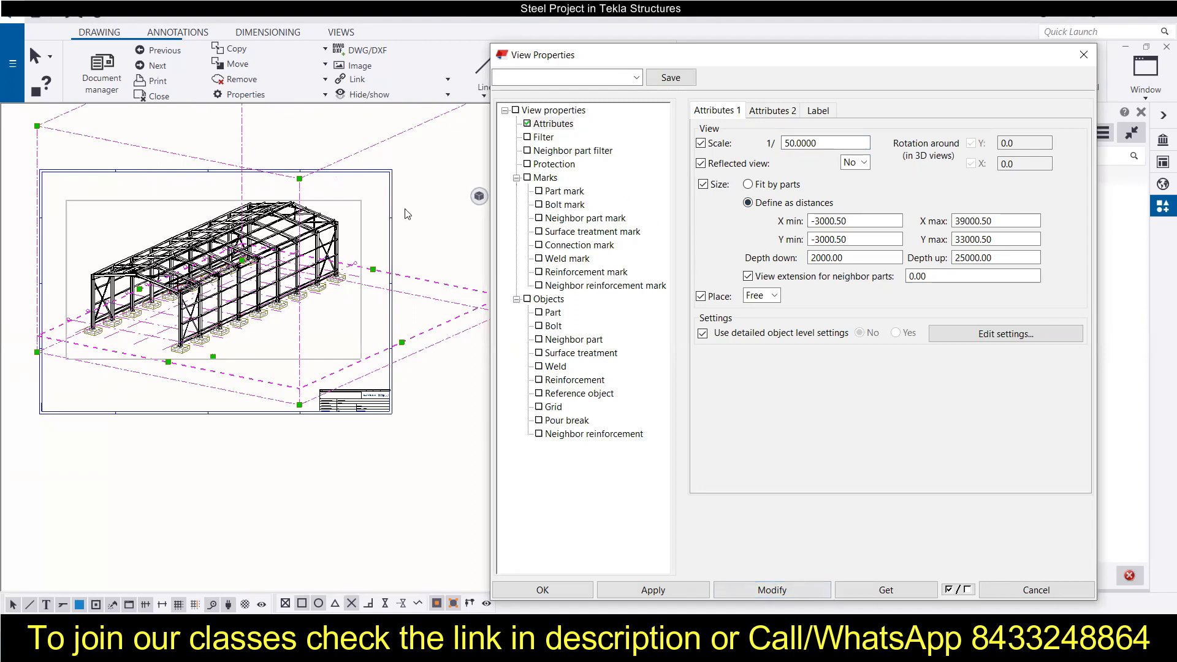
# Try a scale of 1/38 on the 3d view and return it to 1/50.
pyautogui.moveTo(821, 144); pyautogui.dragTo(758, 147)
pyautogui.write('38')
pyautogui.click(765, 589)
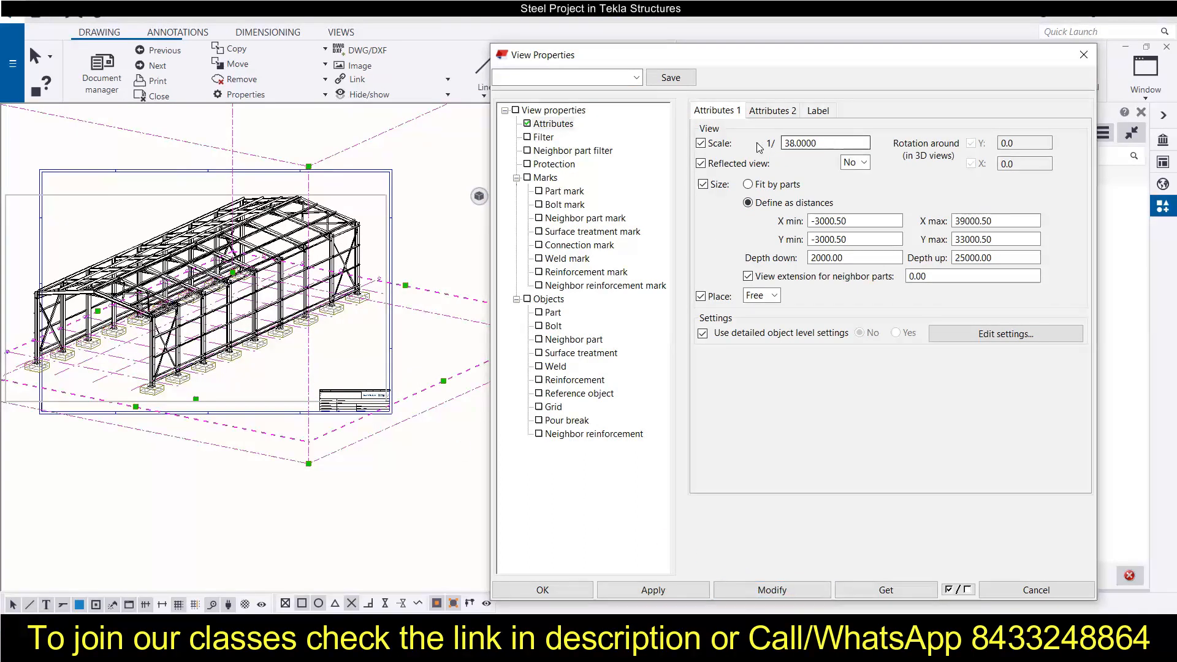
pyautogui.moveTo(829, 144); pyautogui.dragTo(768, 148)
pyautogui.write('50')
pyautogui.click(767, 590)
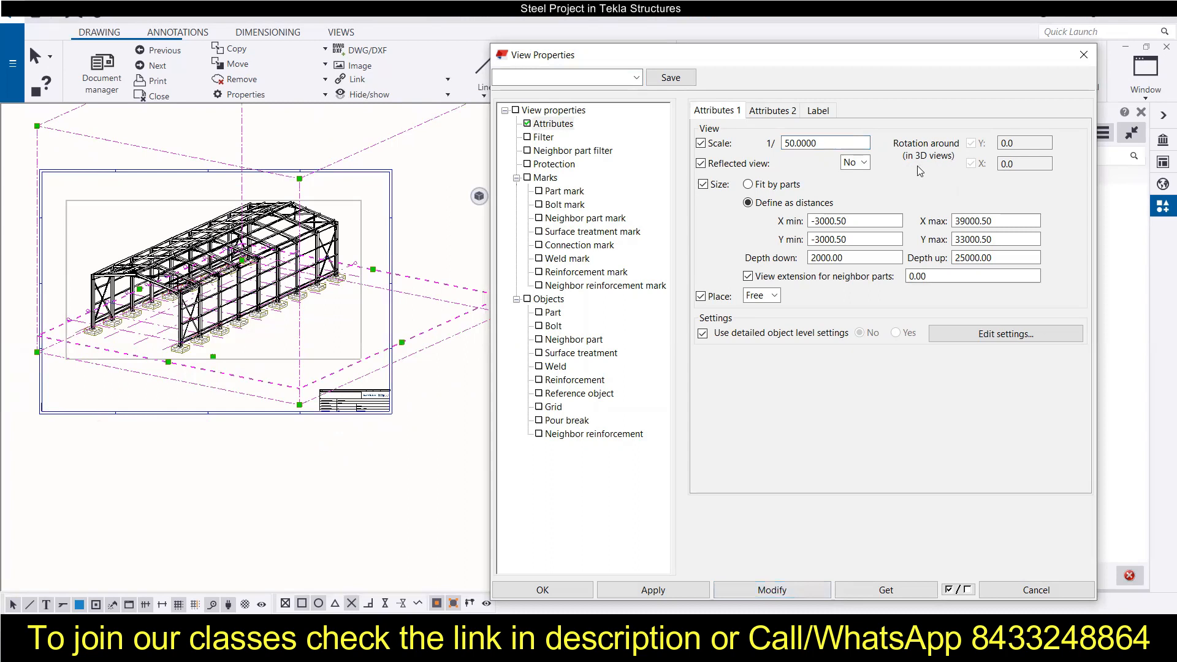
# Try sizing the view with Fit by parts and return it to Define as distances.
pyautogui.click(864, 163)
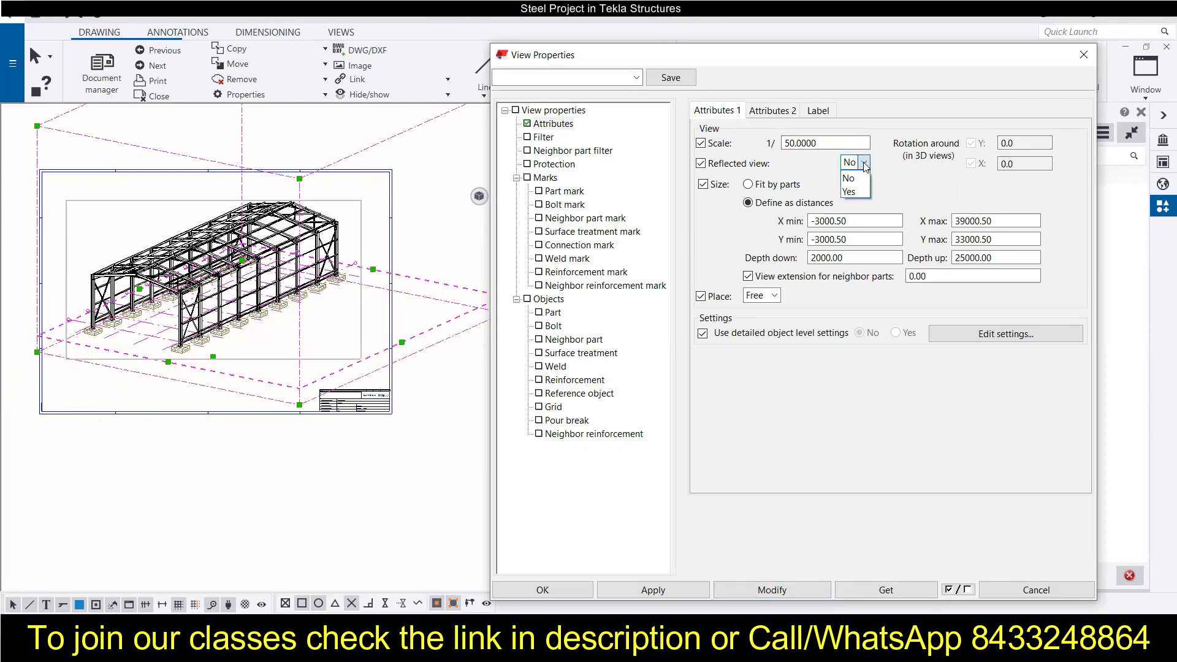
pyautogui.click(864, 163)
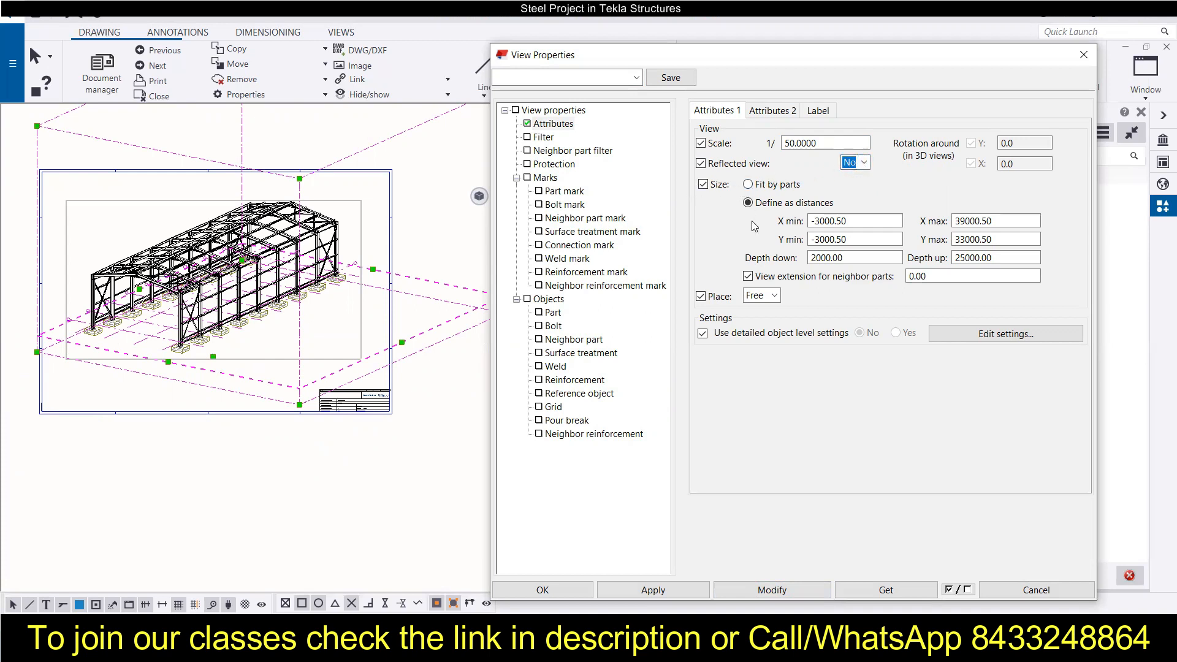
pyautogui.click(748, 184)
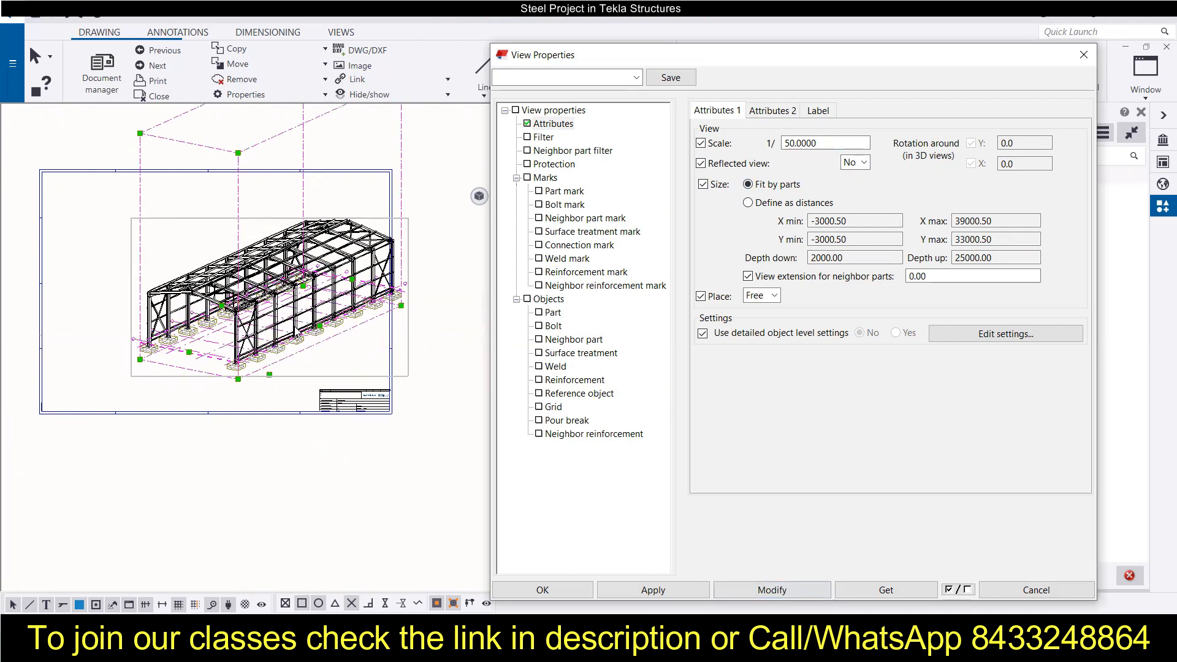
pyautogui.click(747, 203)
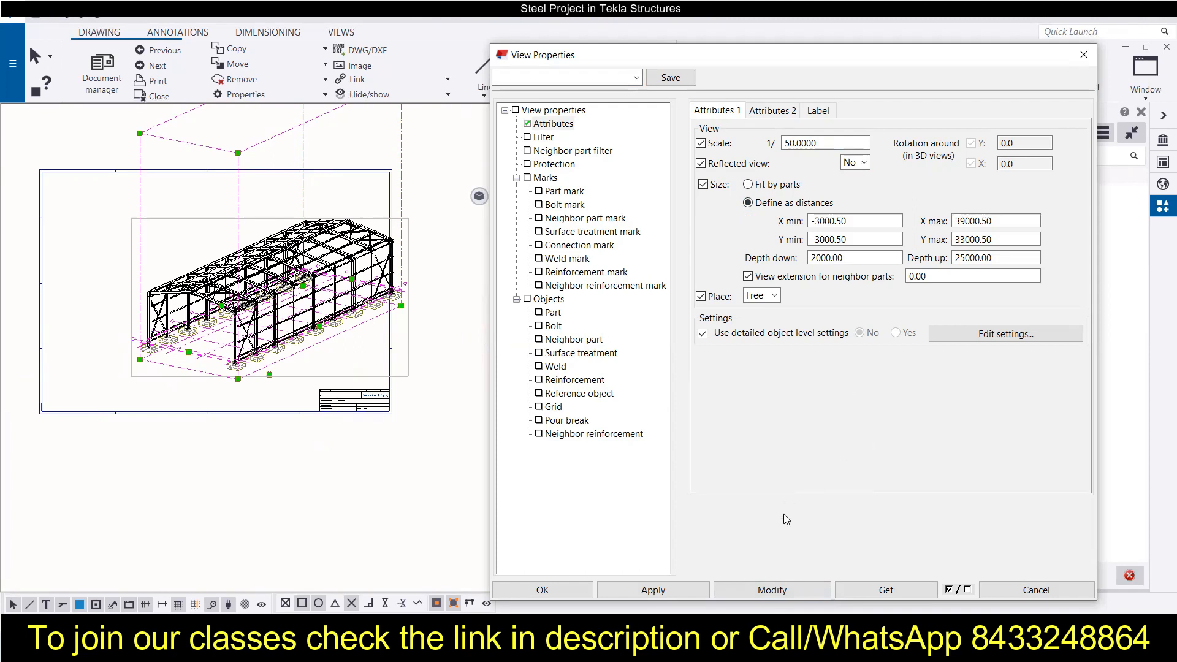
pyautogui.click(785, 592)
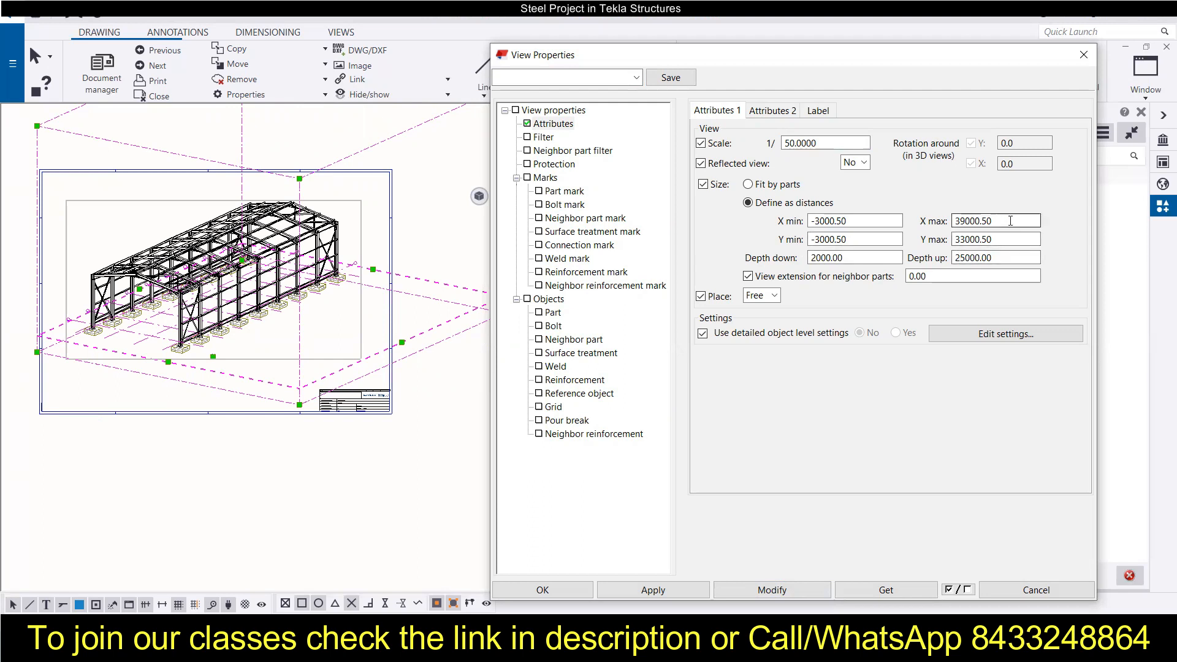
# Crop the 3d view along X by applying an X max of 5000.
pyautogui.moveTo(1010, 221); pyautogui.dragTo(921, 220)
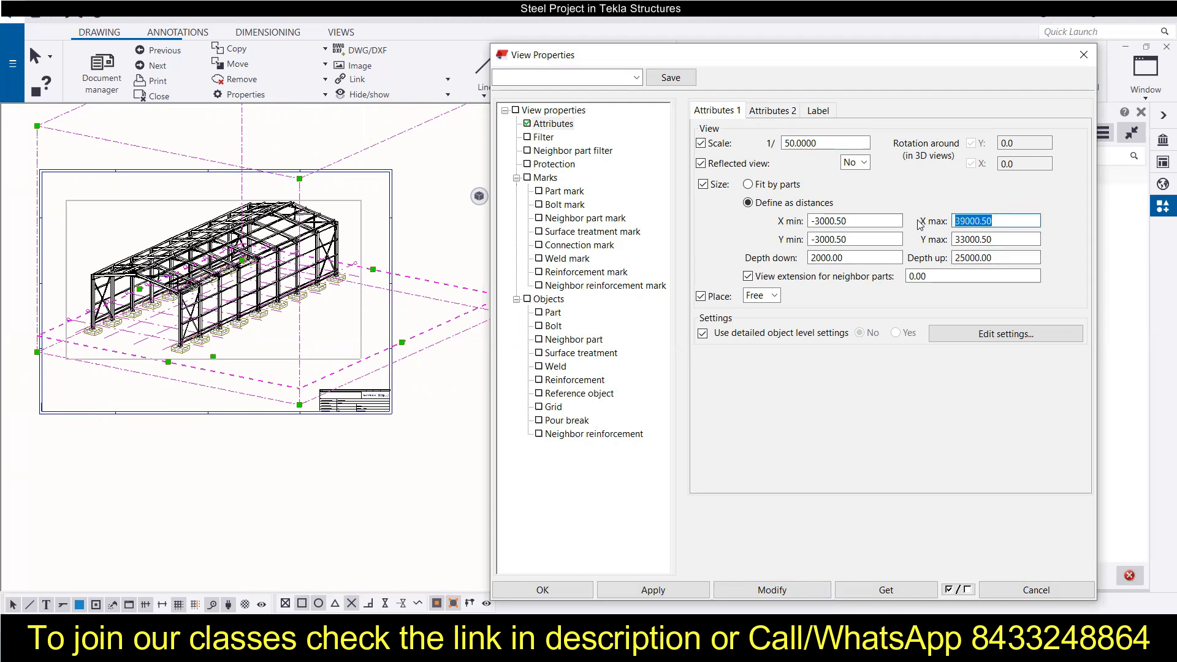
pyautogui.write('5000')
pyautogui.click(766, 590)
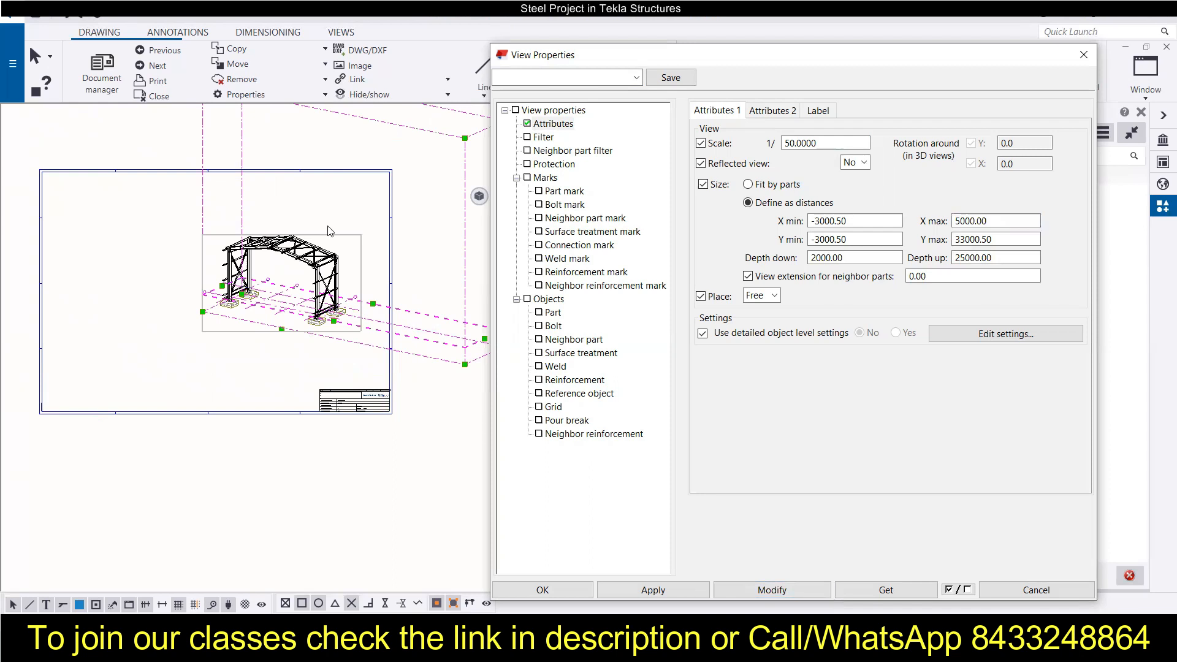
# Extend the 3d view along X by applying an X max of 39000.
pyautogui.moveTo(1005, 220); pyautogui.dragTo(926, 224)
pyautogui.write('9000')
pyautogui.click(771, 589)
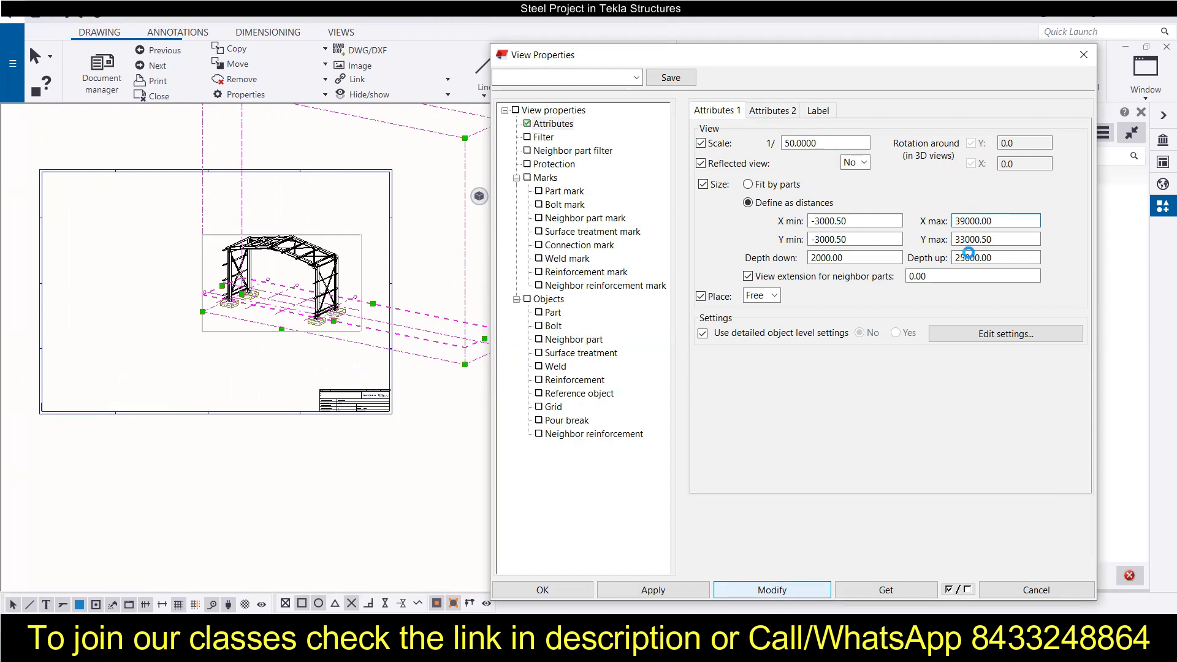
# Crop the 3d view along Y by applying a Y max of 5000.
pyautogui.moveTo(1014, 243); pyautogui.dragTo(922, 244)
pyautogui.write('5000')
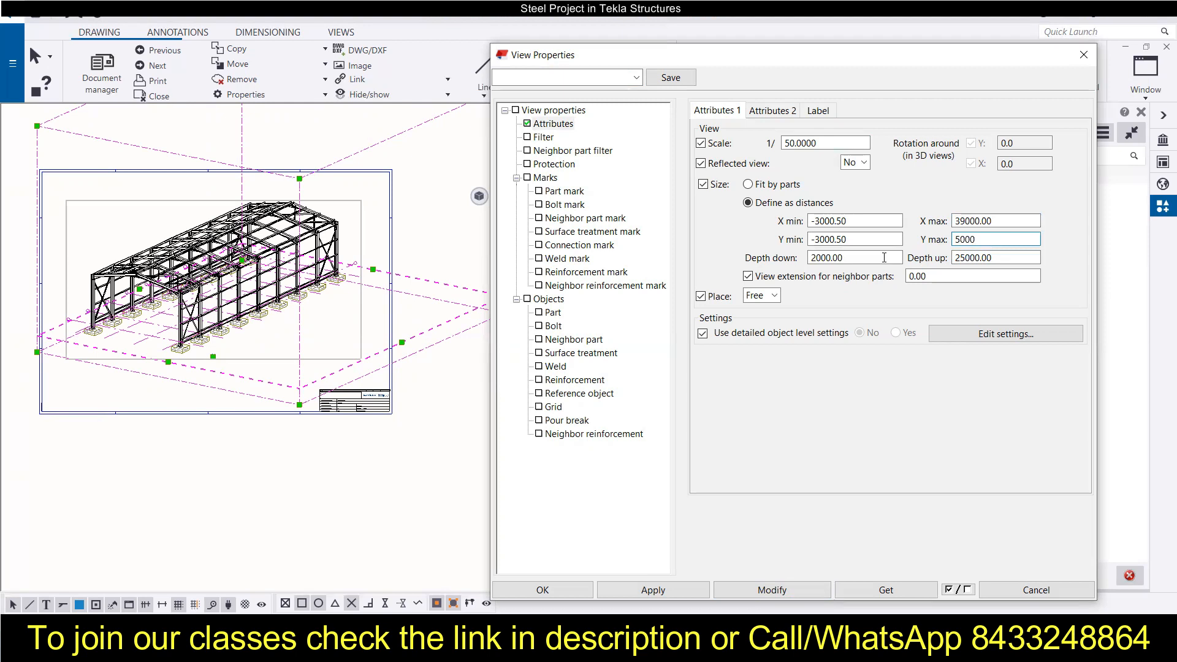
pyautogui.click(776, 592)
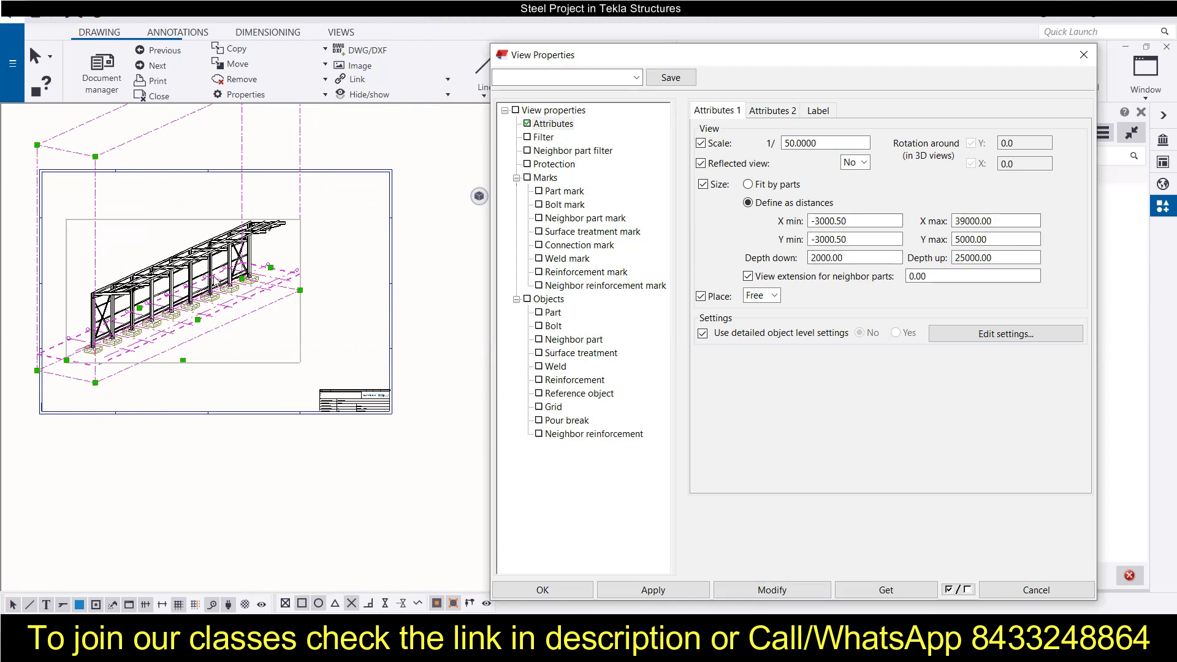
# Extend the 3d view along Y by applying a Y max of 35000.
pyautogui.doubleClick(1013, 240)
pyautogui.write('35000')
pyautogui.click(771, 590)
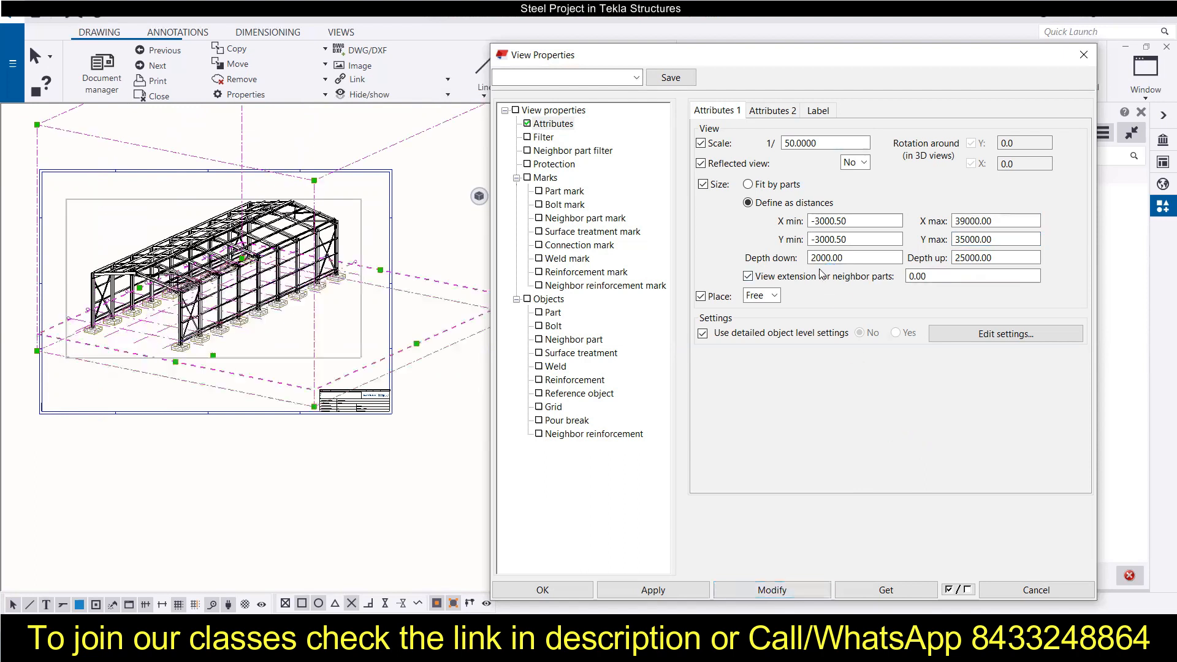
# Try a Depth up of 5000 on the 3d view and return it to 25000.
pyautogui.press('Tab')
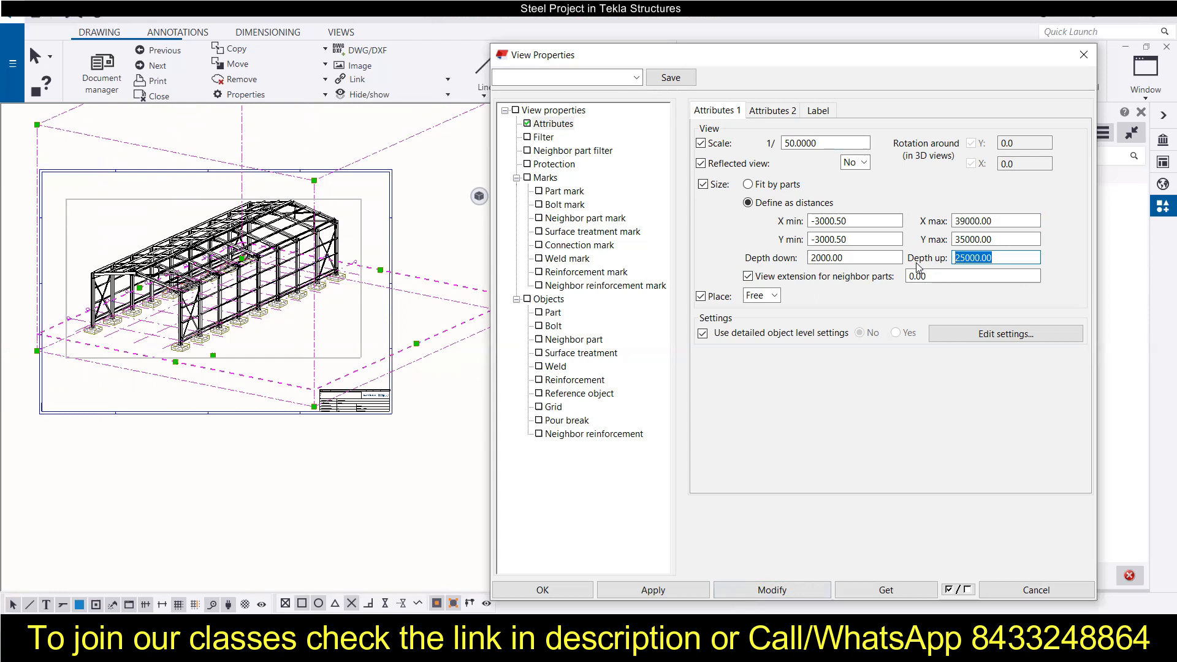
pyautogui.write('5000')
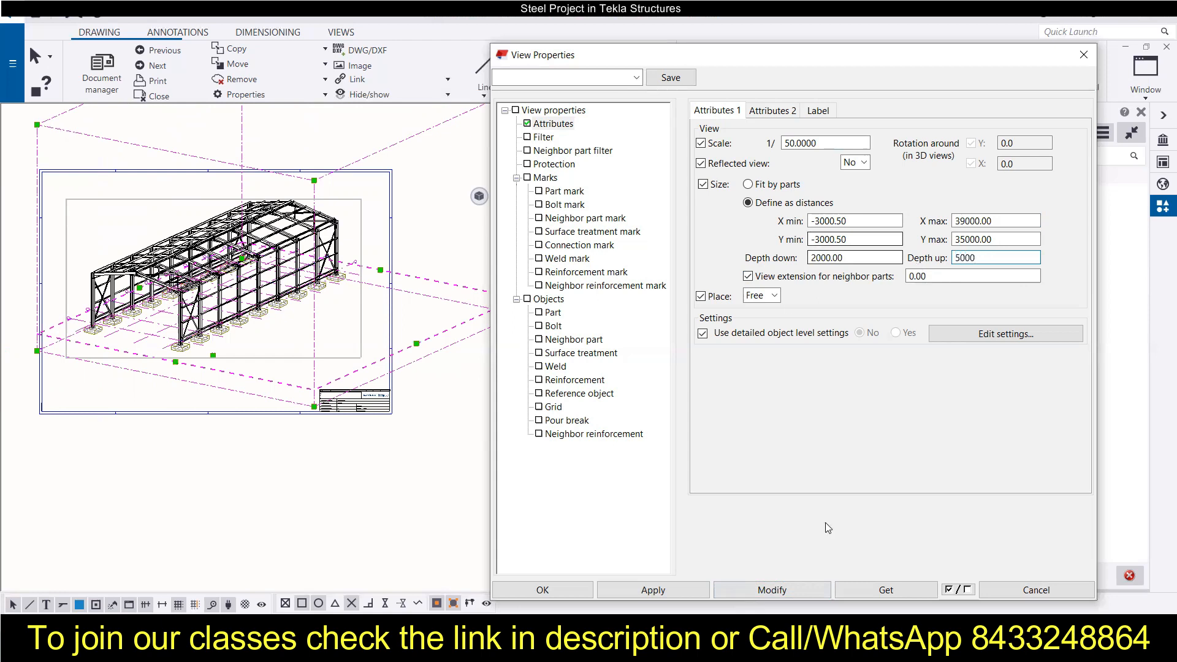
pyautogui.click(755, 590)
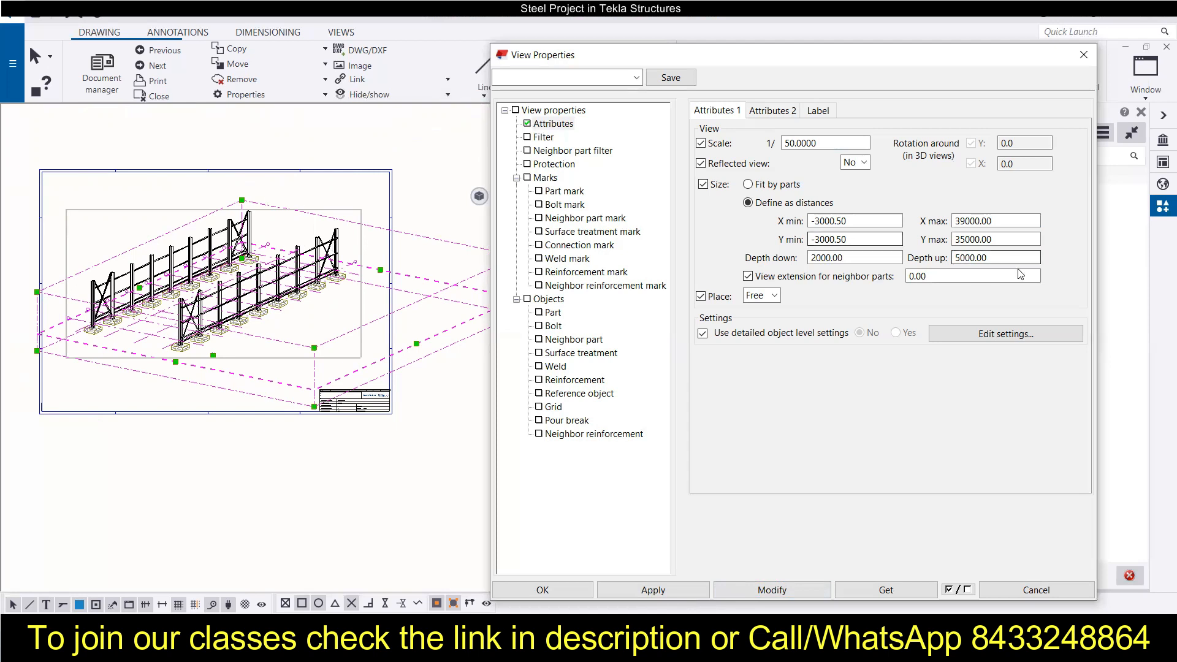
pyautogui.moveTo(1017, 258); pyautogui.dragTo(911, 263)
pyautogui.write('255')
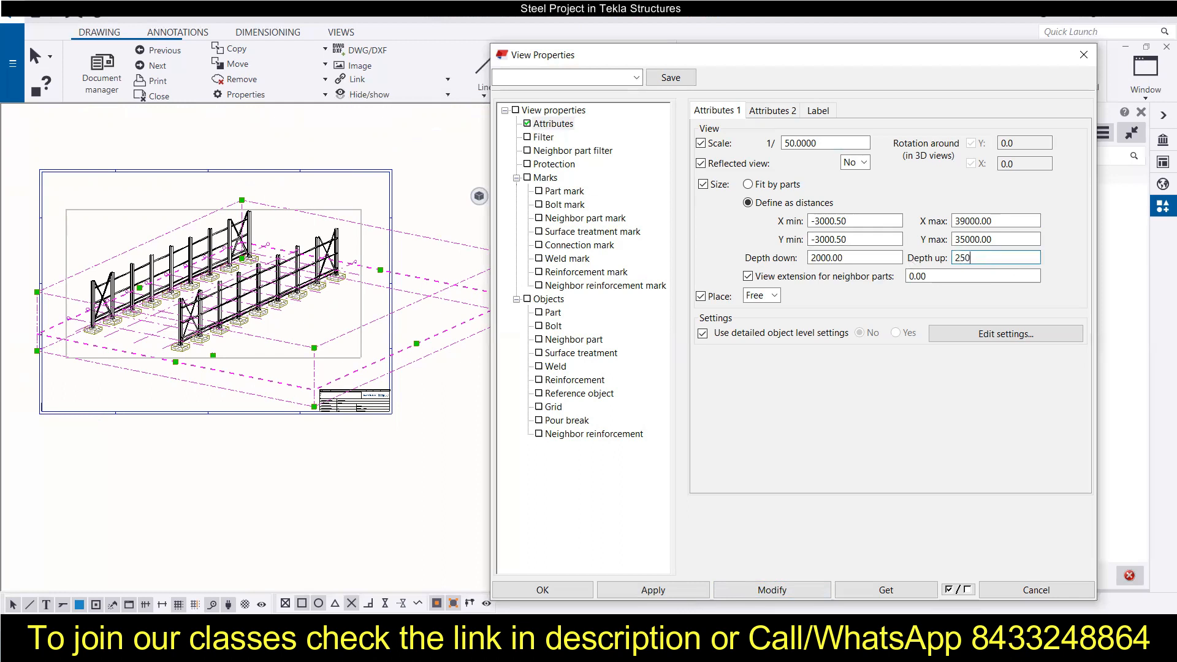
pyautogui.click(765, 593)
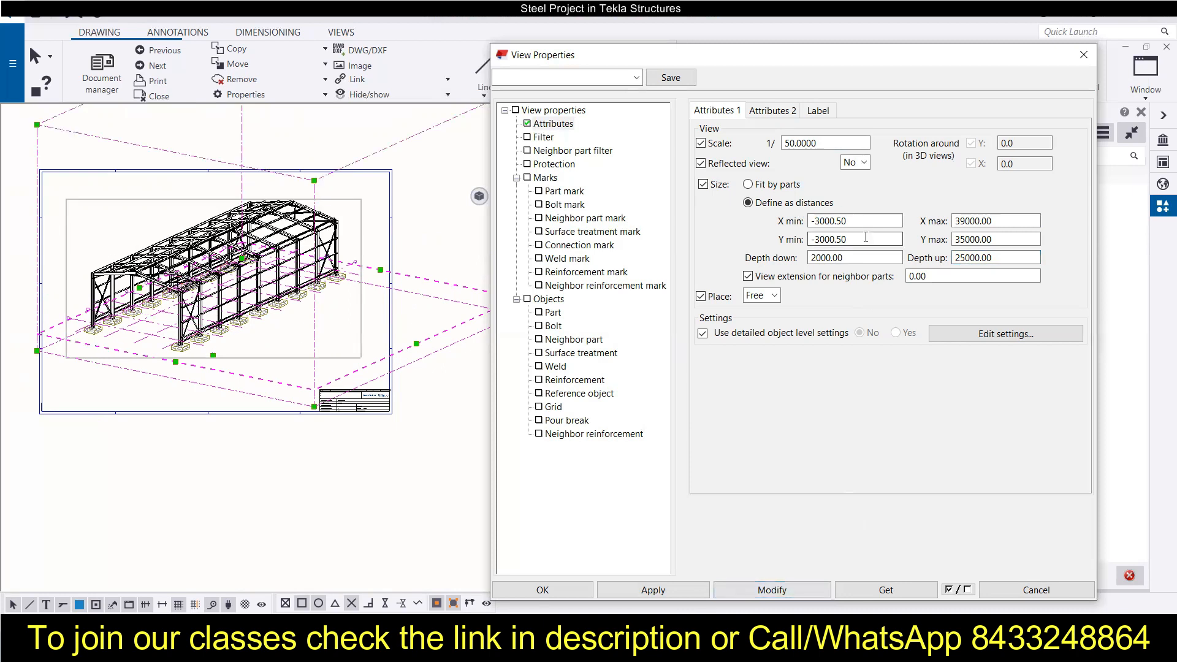
# Apply a Depth down of 0 to the 3d view and inspect the column bases.
pyautogui.doubleClick(859, 255)
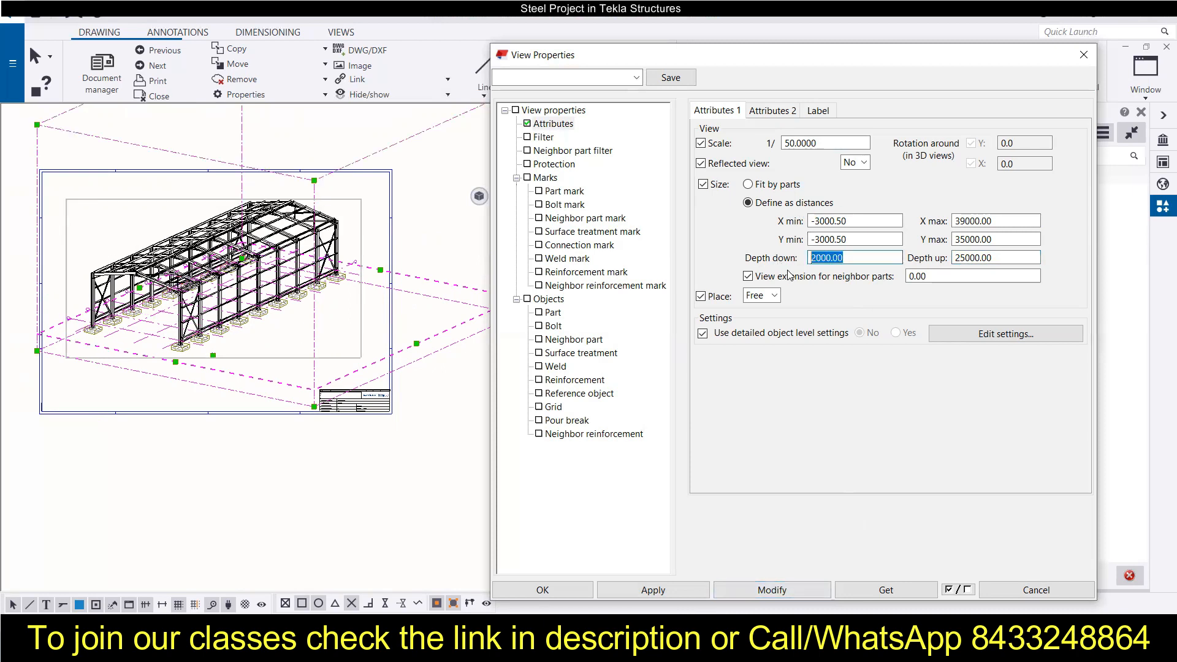
pyautogui.write('0')
pyautogui.click(770, 590)
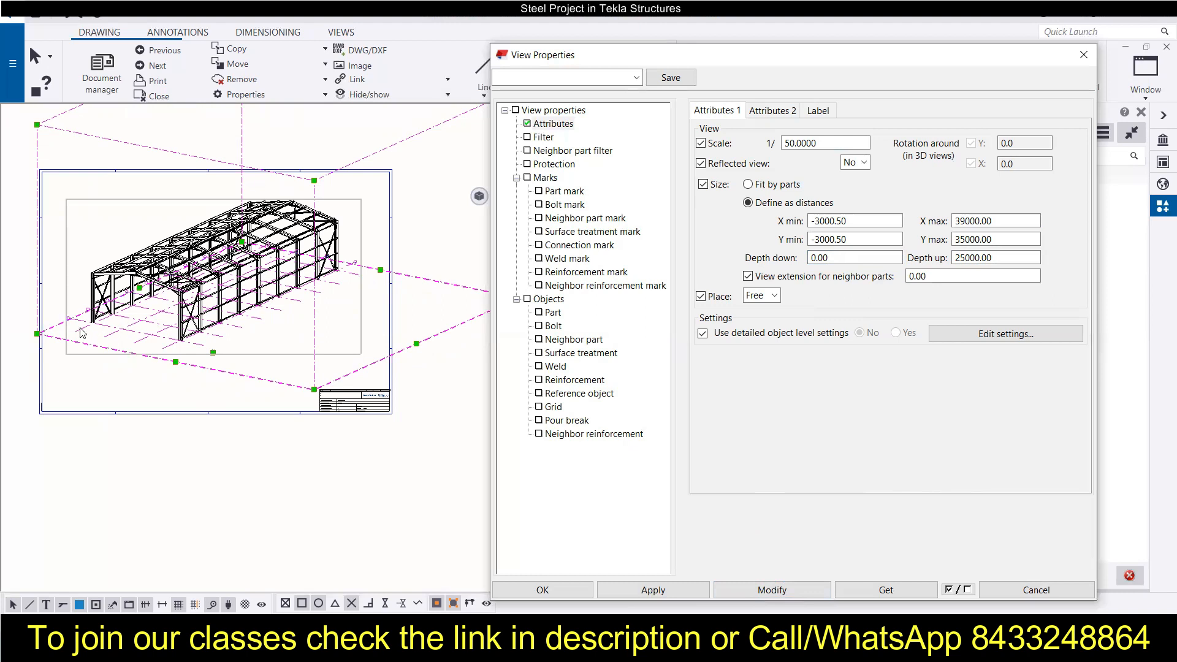
pyautogui.scroll(5, 75, 323)
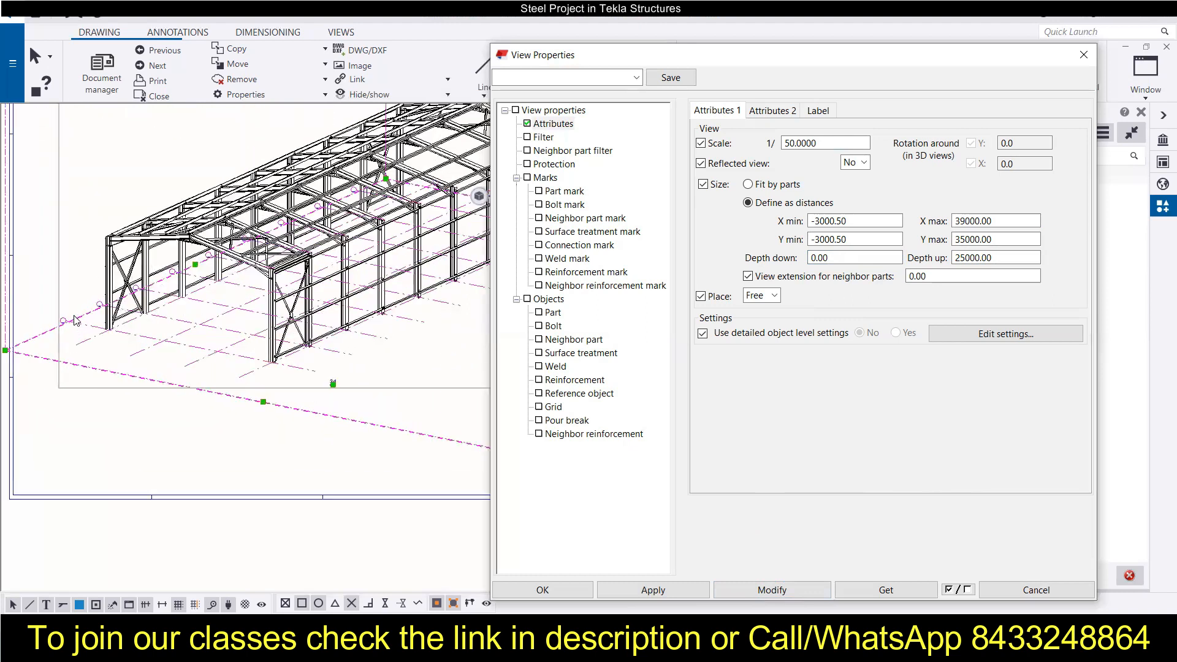
pyautogui.scroll(-6, 69, 319)
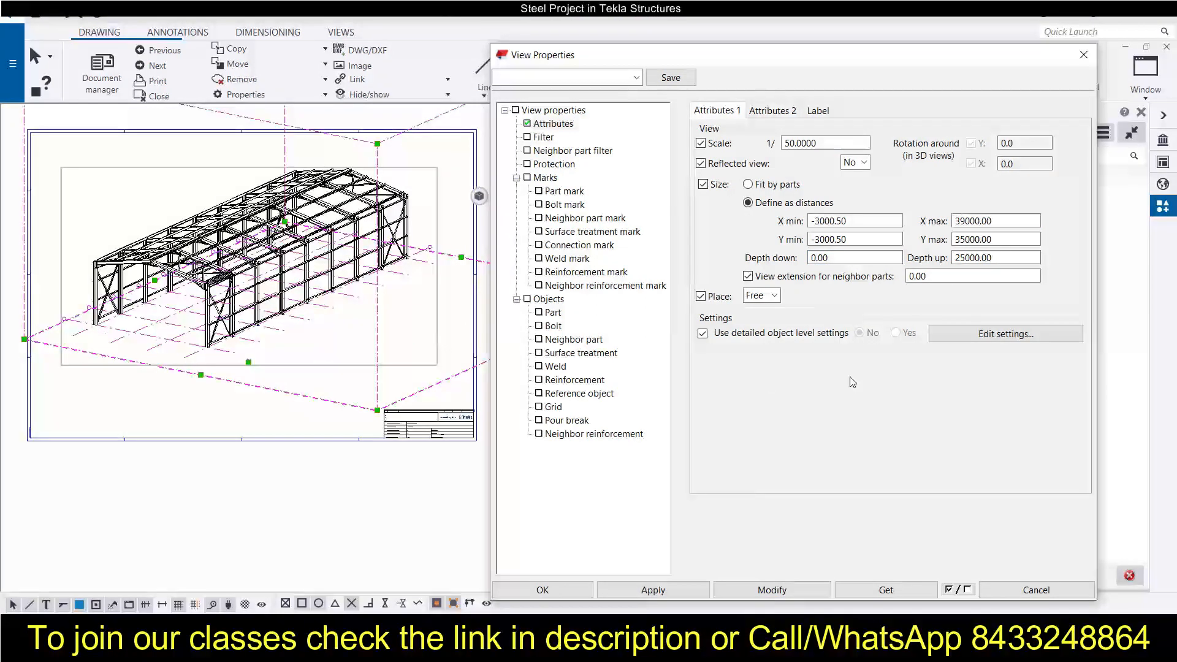
# Crop the lower part of the 3d view by applying a Depth down of -3000.
pyautogui.doubleClick(858, 257)
pyautogui.write('-3000')
pyautogui.click(773, 590)
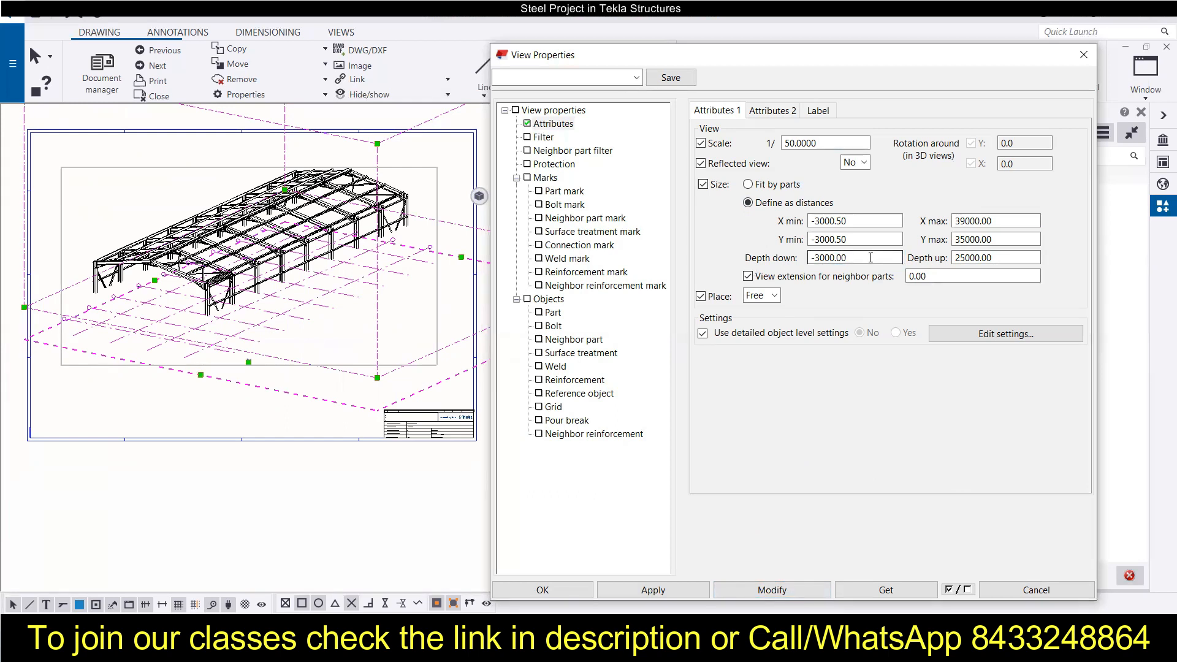
# Extend the 3d view below the base level by applying a Depth down of 3000.
pyautogui.click(869, 258)
pyautogui.moveTo(858, 257); pyautogui.dragTo(819, 272)
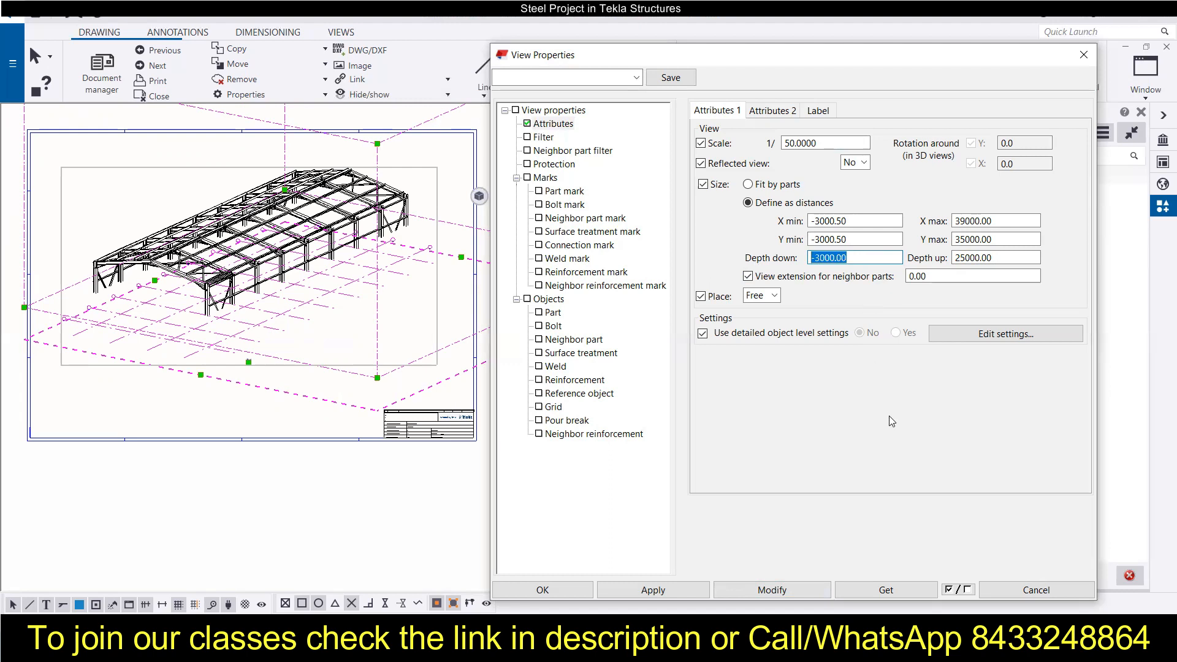
pyautogui.write('3000')
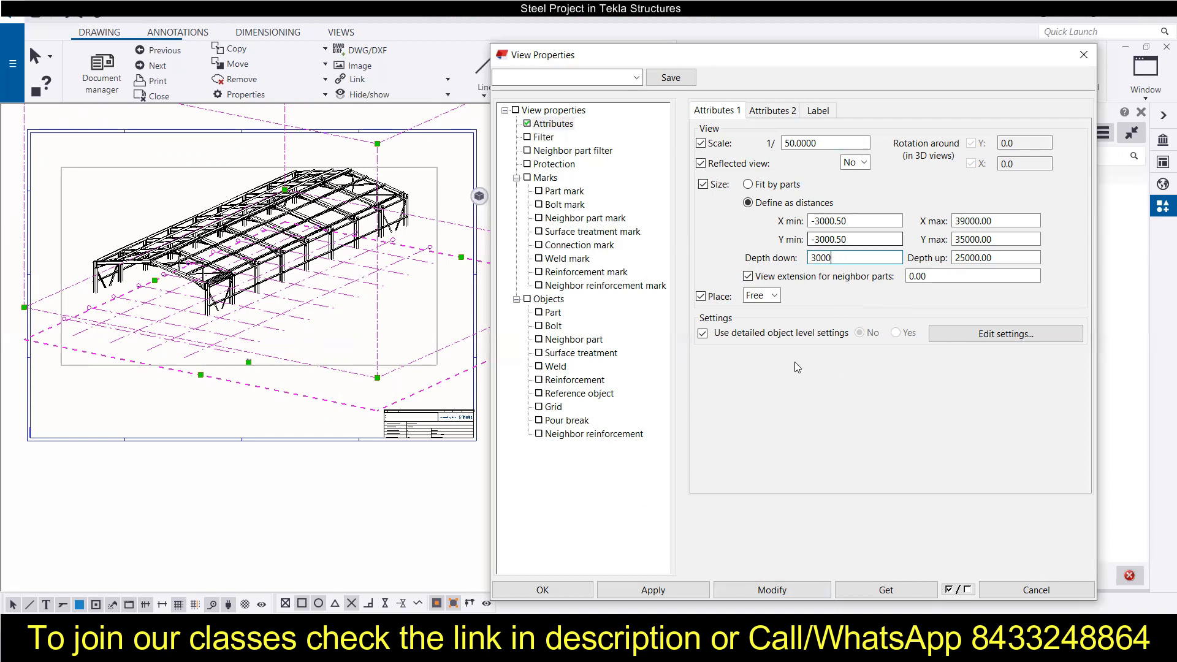
pyautogui.click(768, 590)
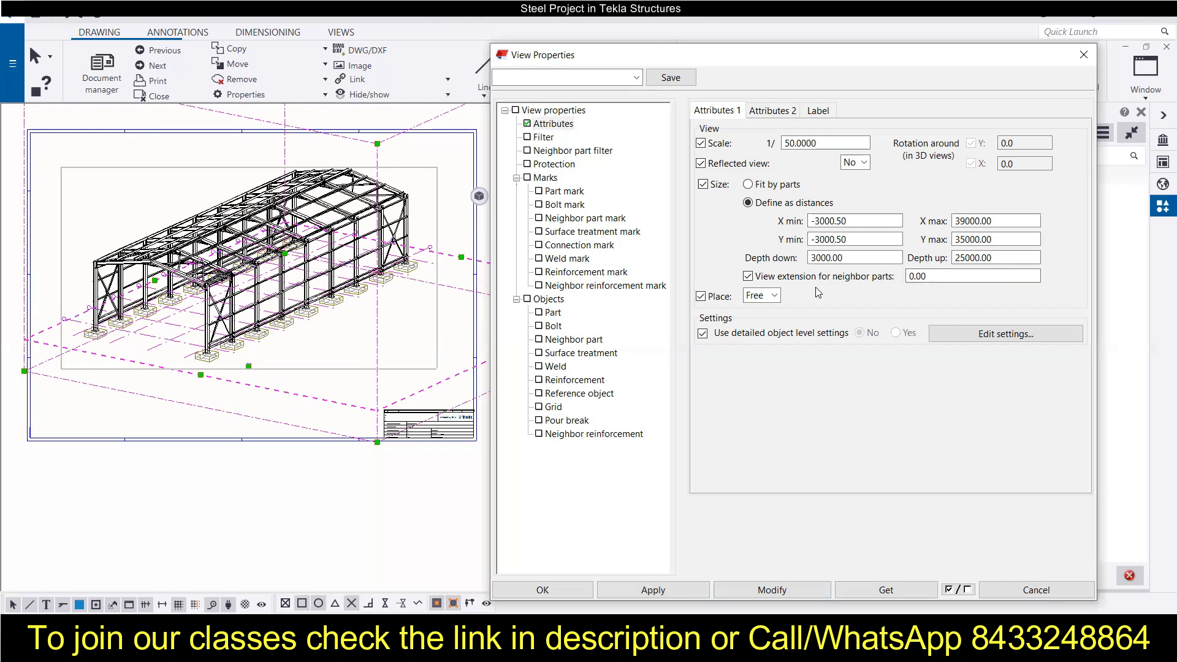
# Review the view's Place options and the saved presets in its detailed object level settings, leaving everything as it is.
pyautogui.click(774, 295)
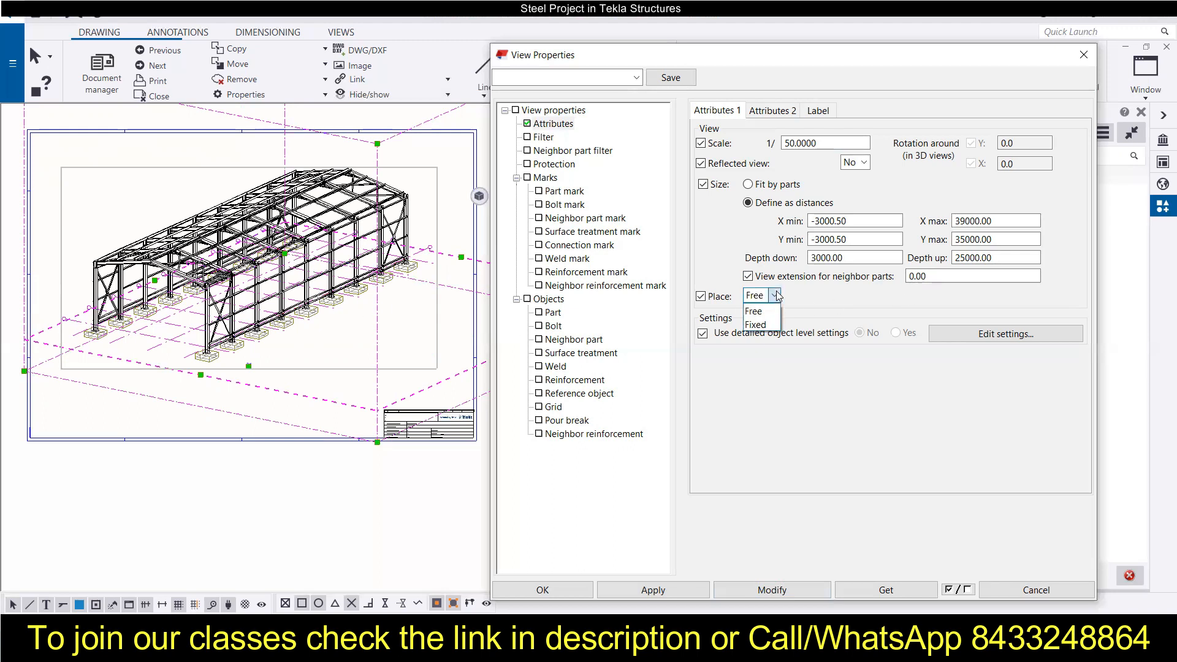
pyautogui.click(776, 296)
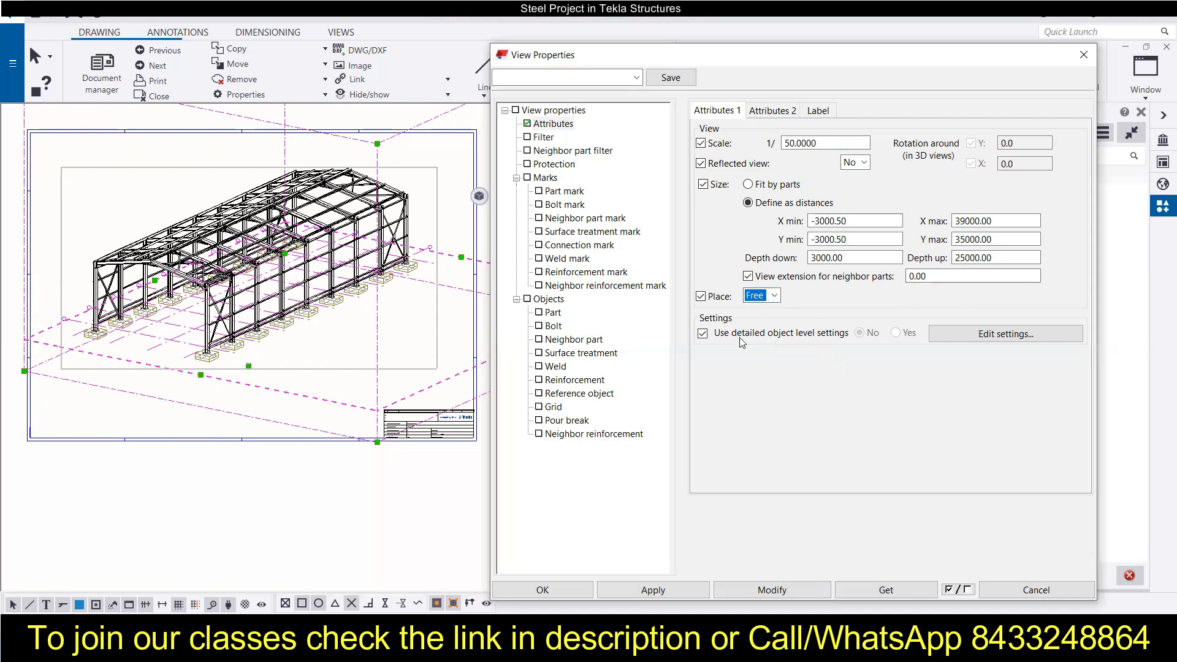
pyautogui.click(1020, 339)
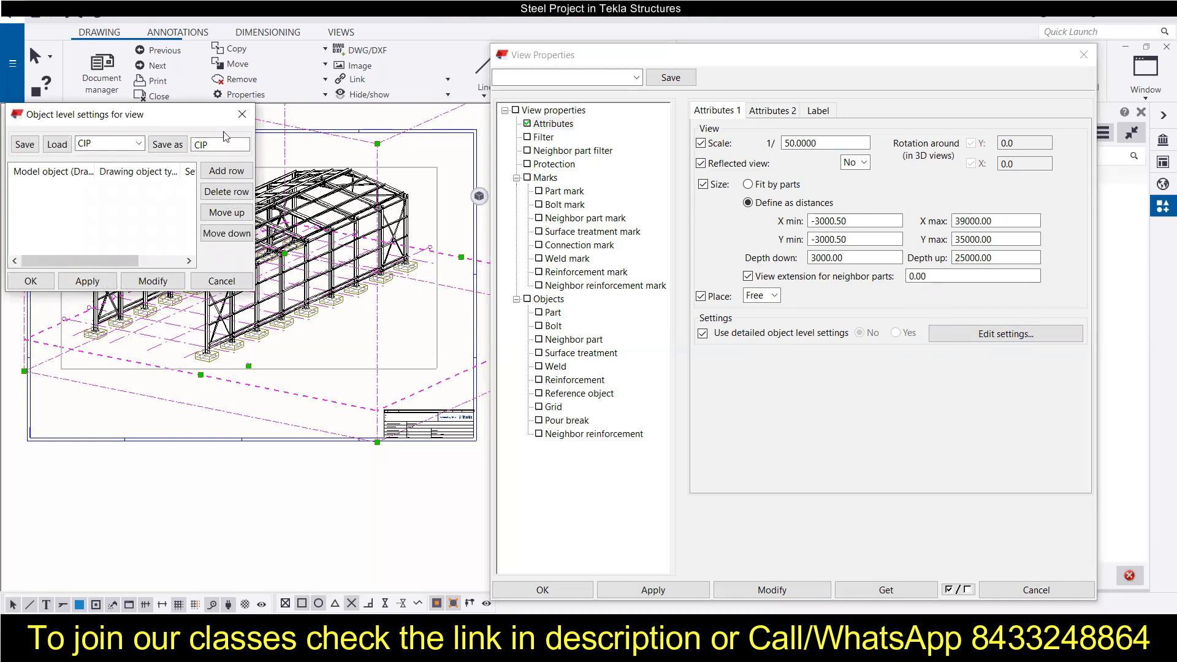
pyautogui.click(139, 143)
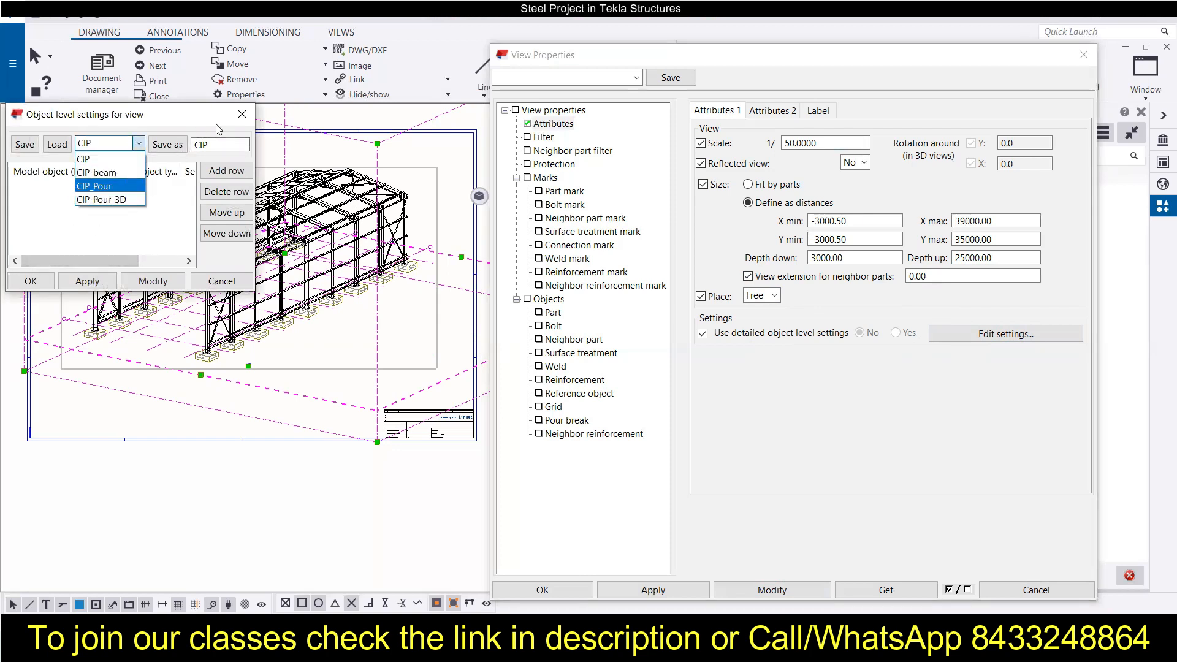
pyautogui.click(242, 116)
pyautogui.click(241, 114)
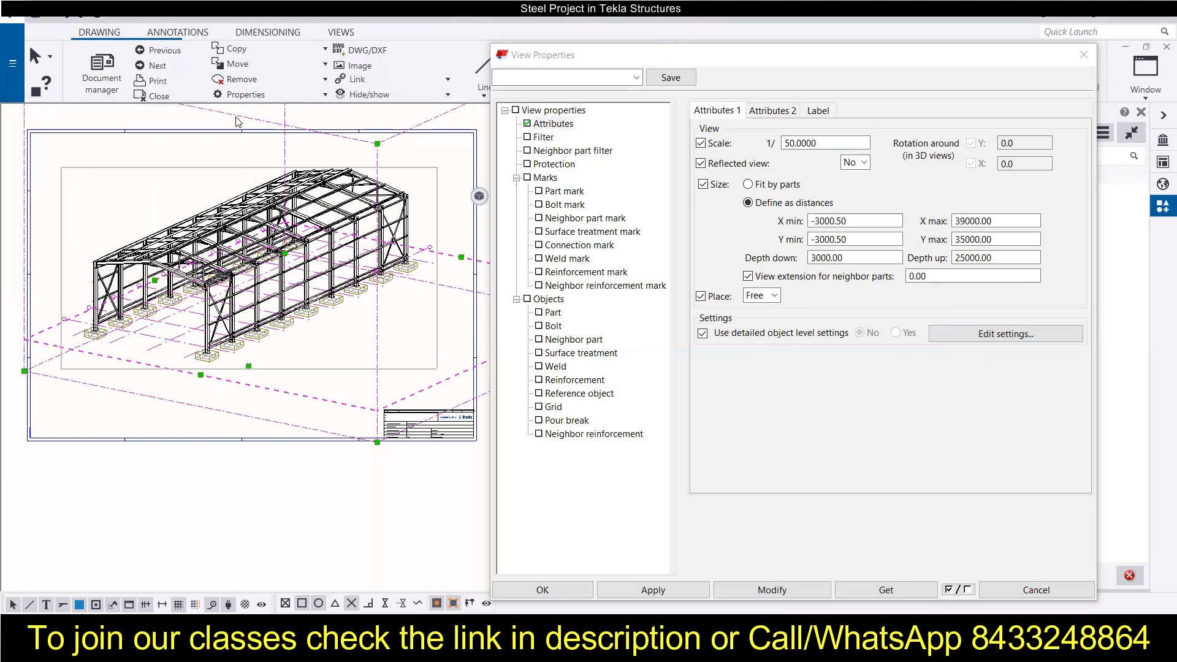
# Review the view's Cut parts shortening options and the choices for showing openings/recess symbols.
pyautogui.click(783, 114)
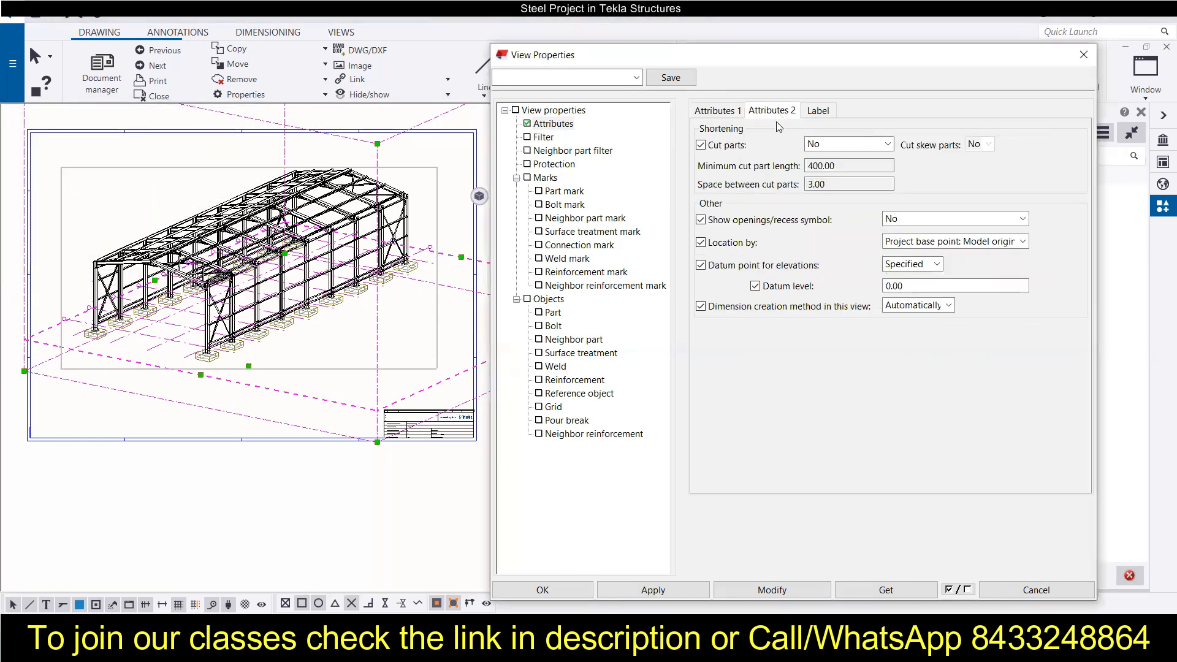
pyautogui.click(868, 144)
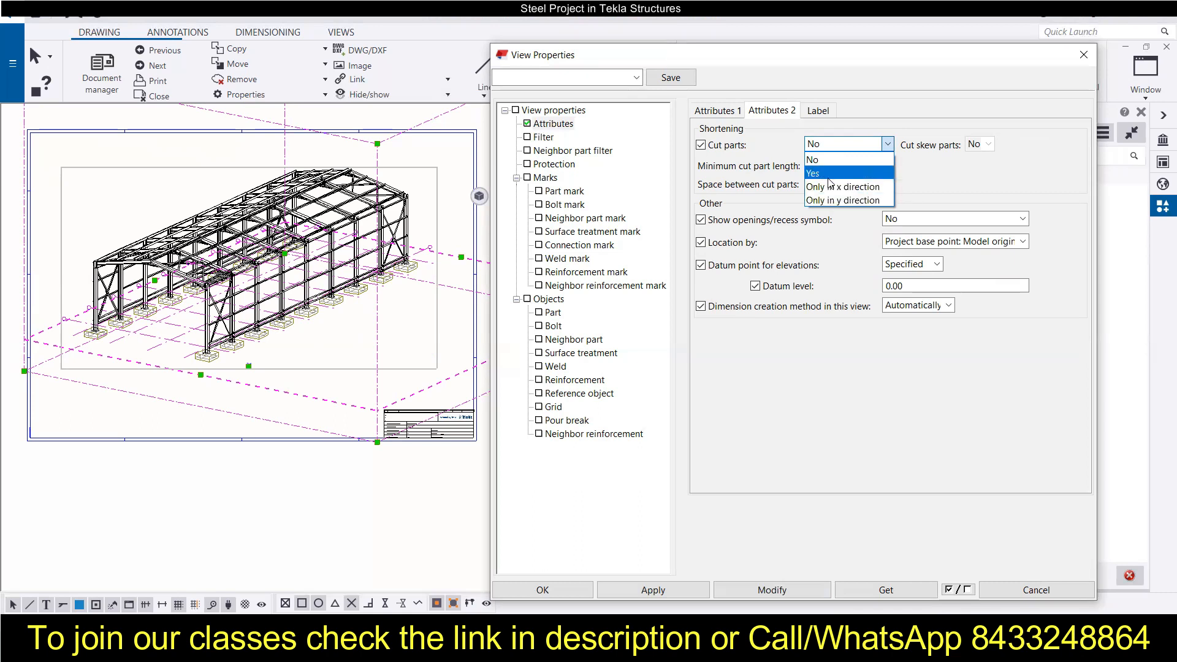
pyautogui.click(946, 173)
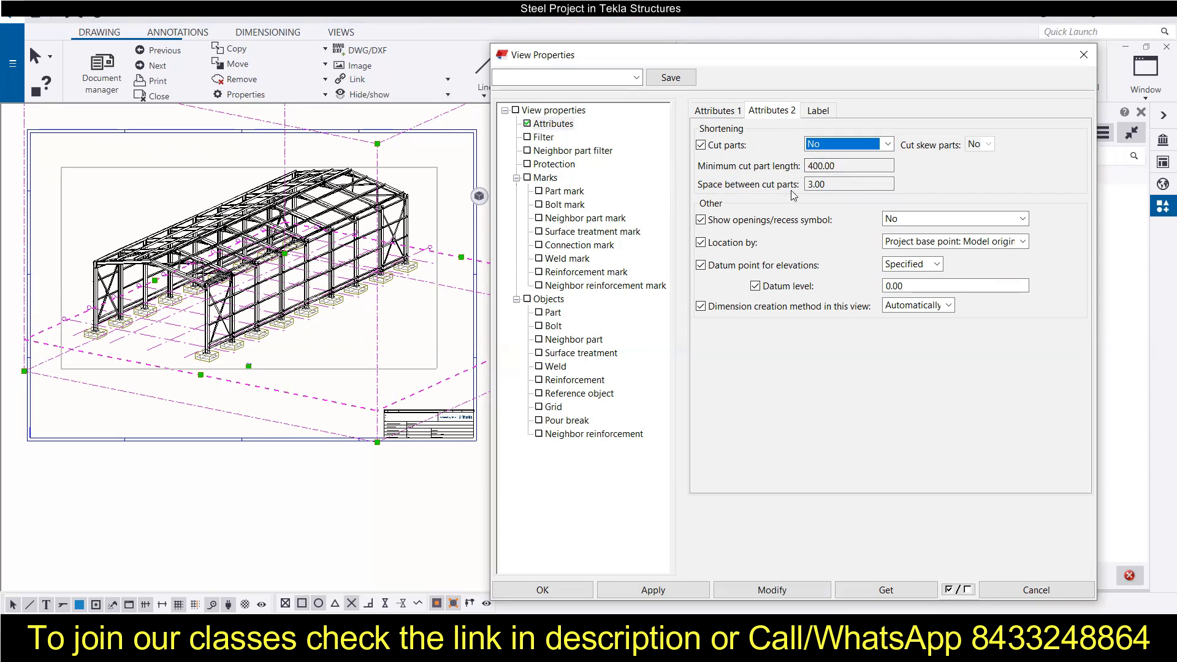
pyautogui.click(898, 224)
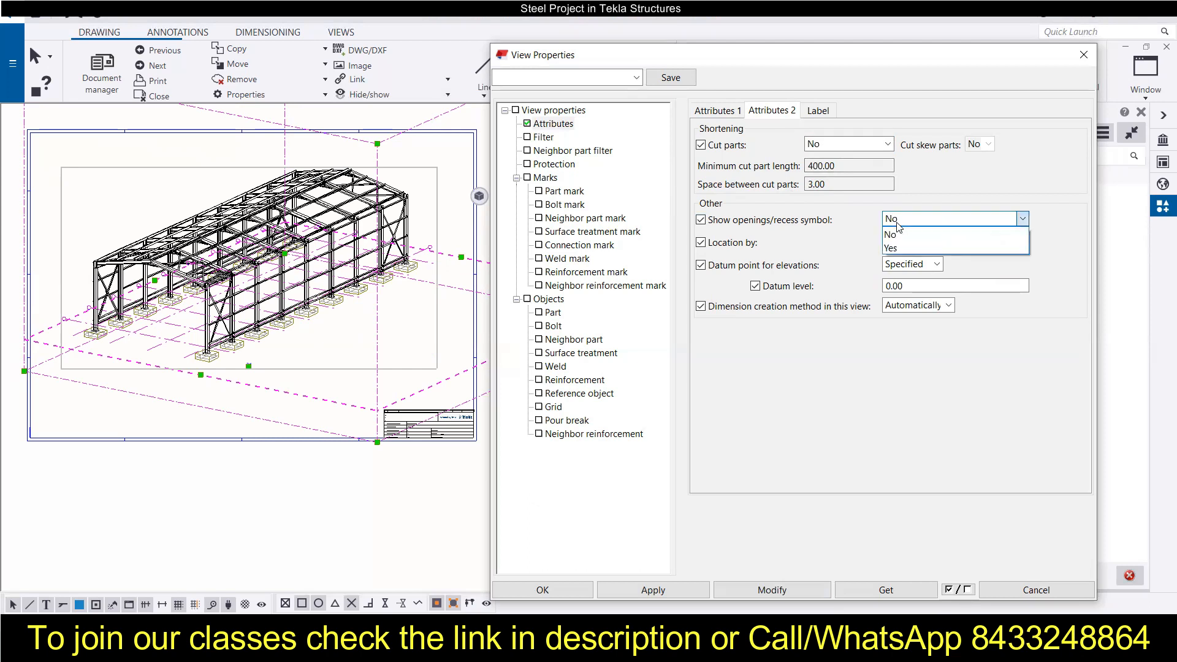
pyautogui.click(896, 226)
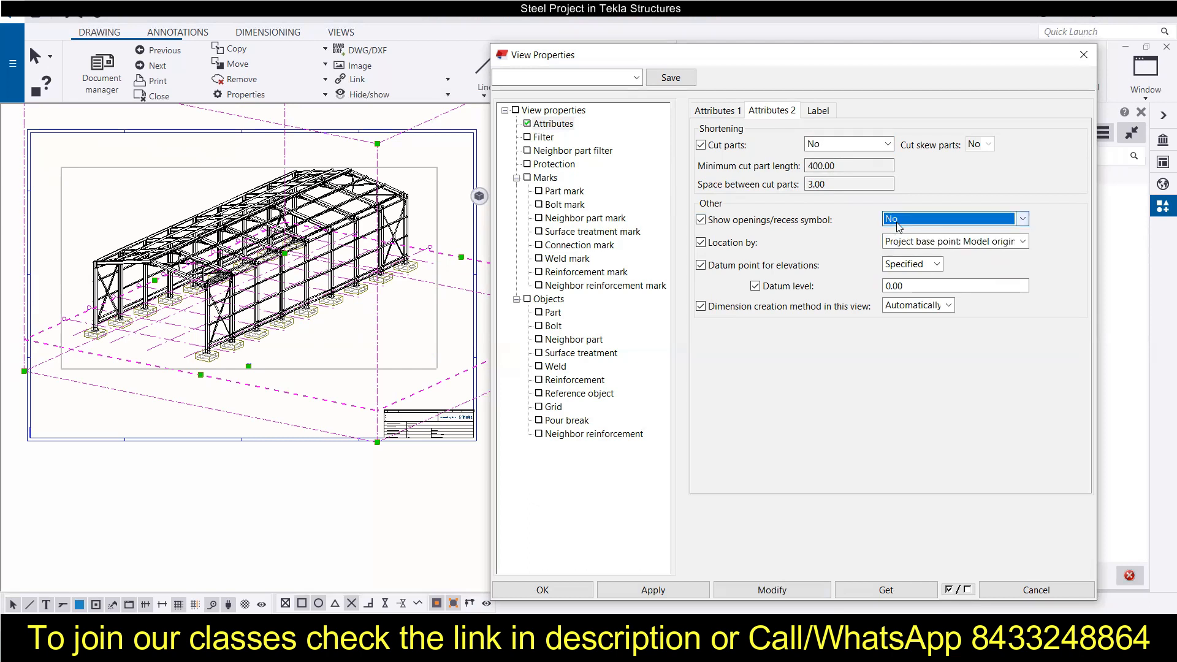
# Review the view's options for Location by, Datum point for elevations and Dimension creation method.
pyautogui.click(931, 244)
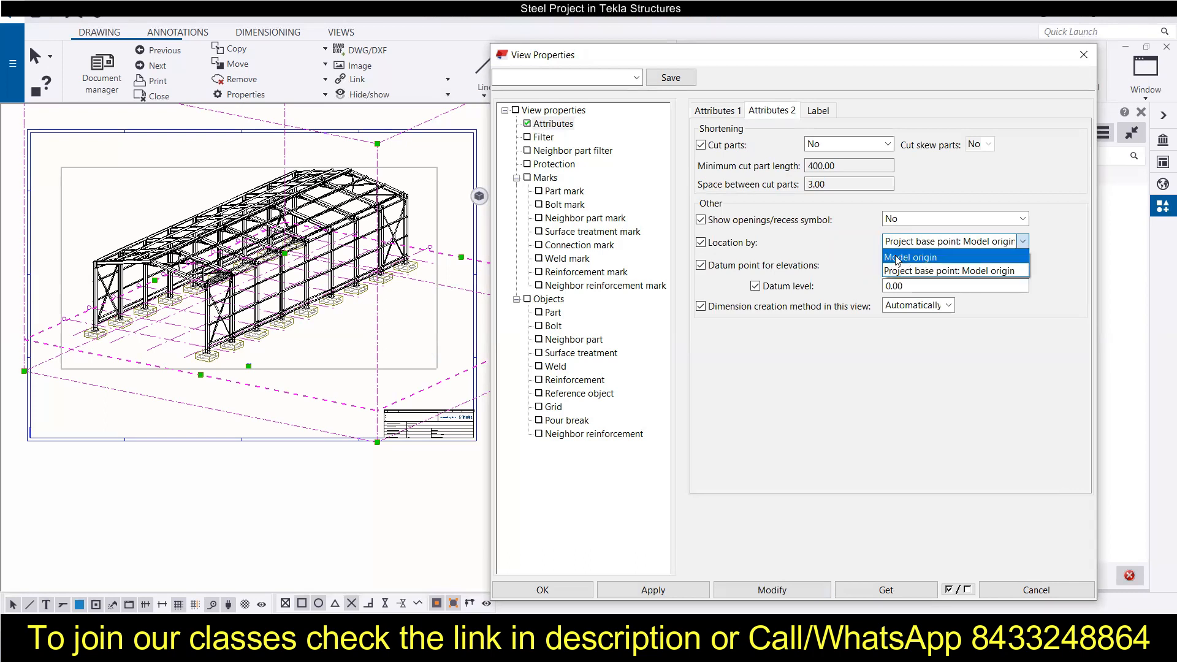
pyautogui.click(862, 254)
pyautogui.click(905, 265)
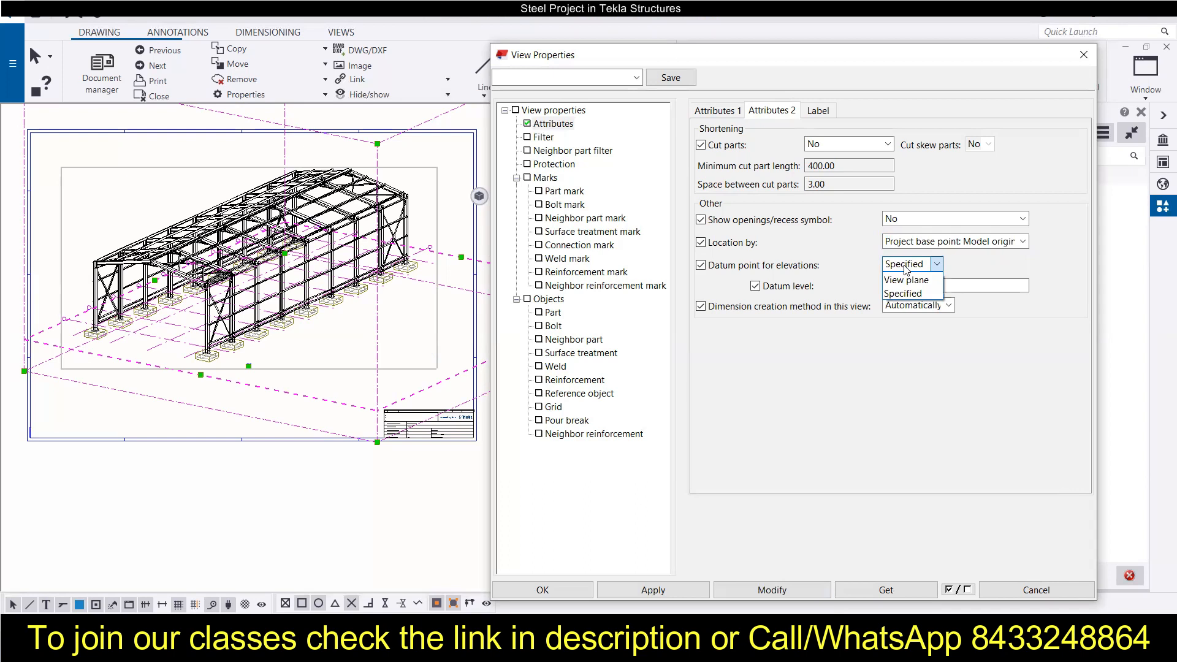
pyautogui.click(991, 267)
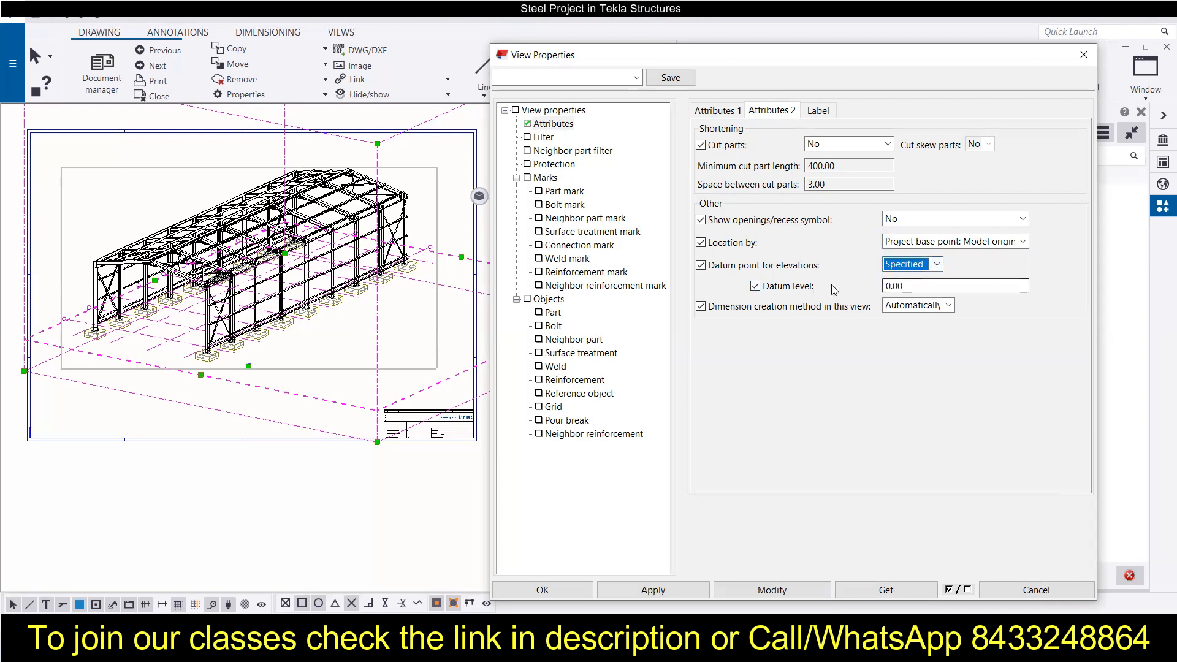
pyautogui.click(932, 307)
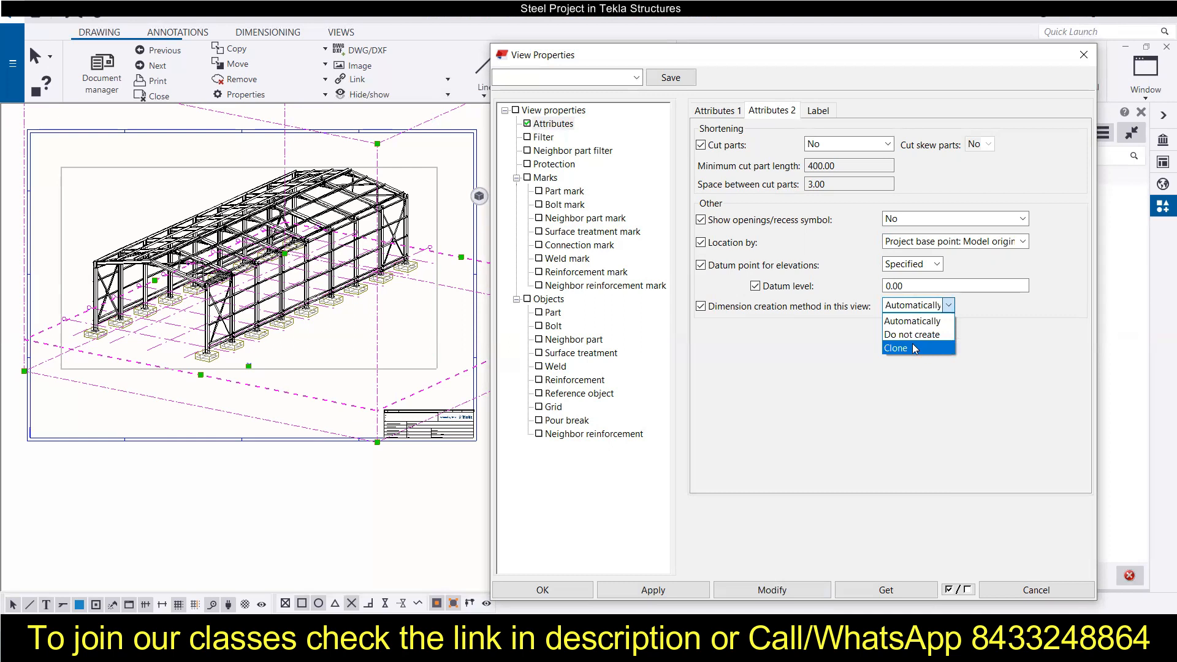
pyautogui.click(811, 361)
# Examine the view label's A1 text and the elements in its mark contents, without editing them.
pyautogui.click(818, 111)
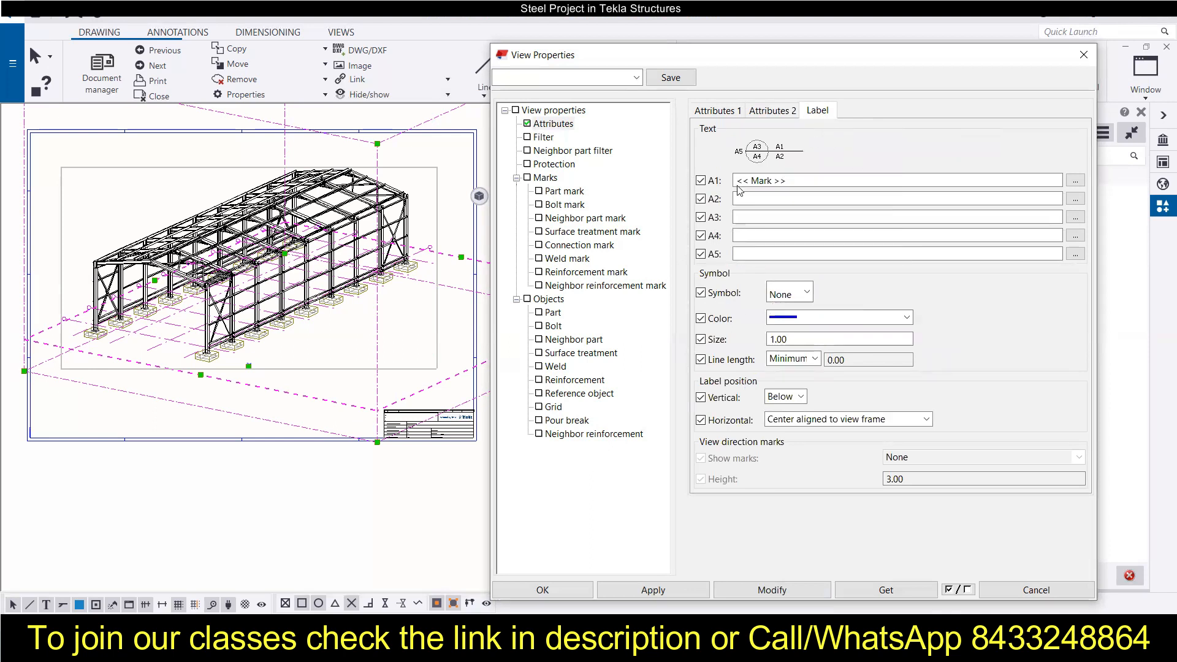
pyautogui.click(795, 185)
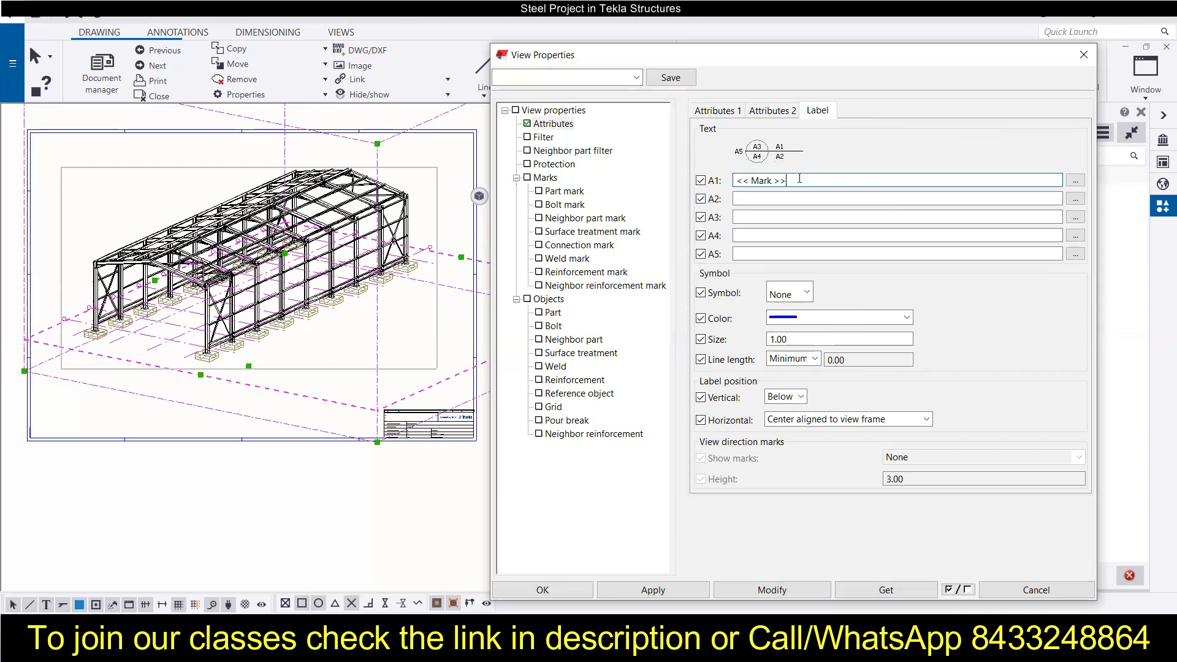
pyautogui.click(1074, 181)
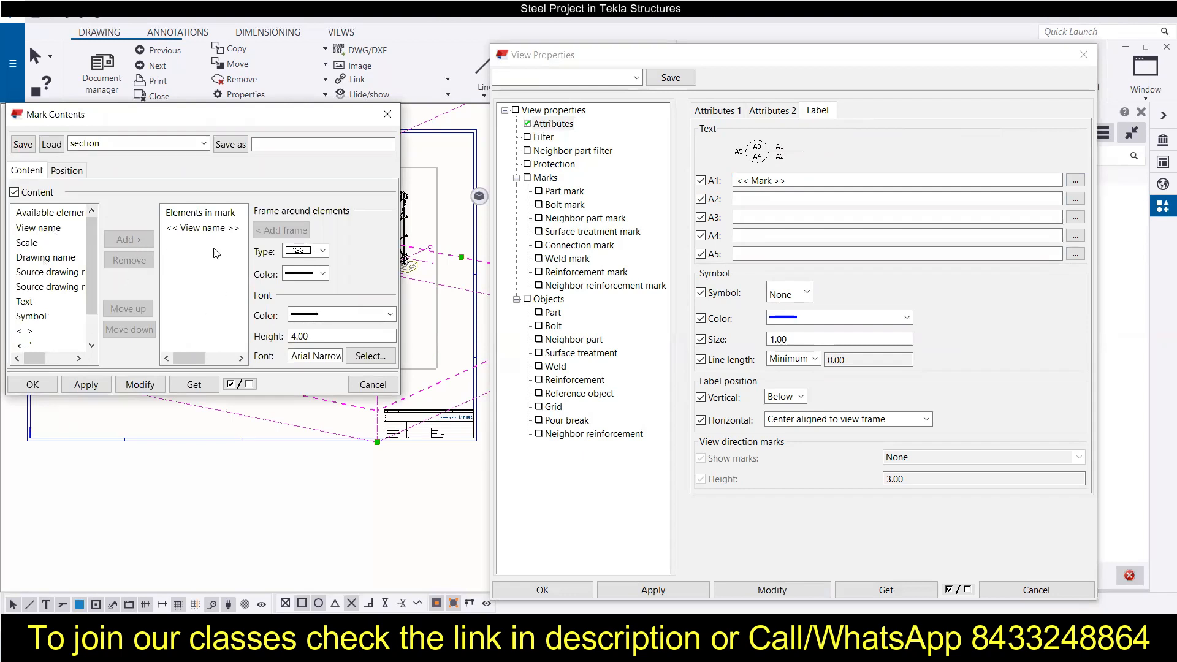
pyautogui.click(387, 113)
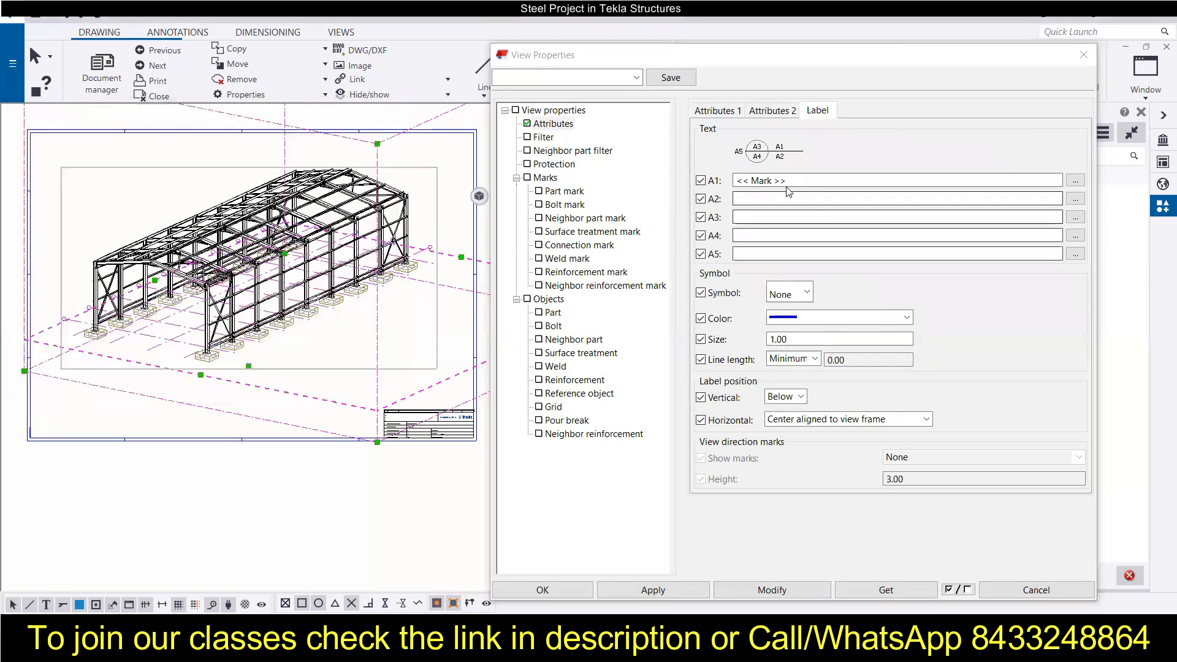
# Review the symbol and color choices available for the view label.
pyautogui.click(808, 293)
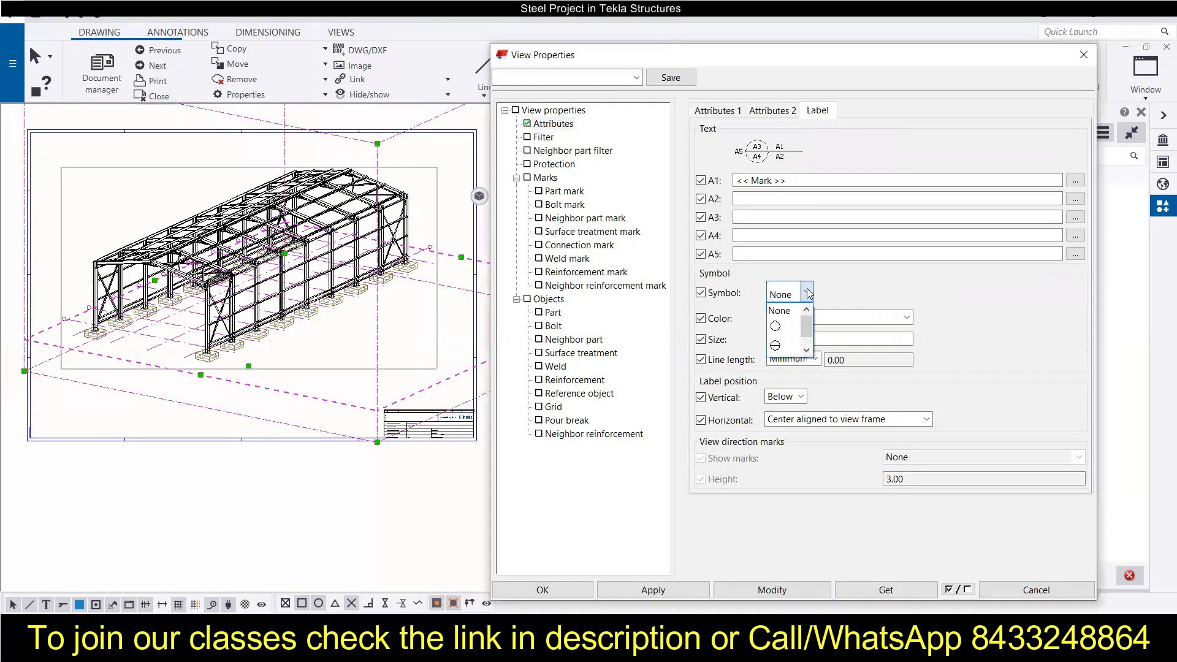
pyautogui.click(806, 349)
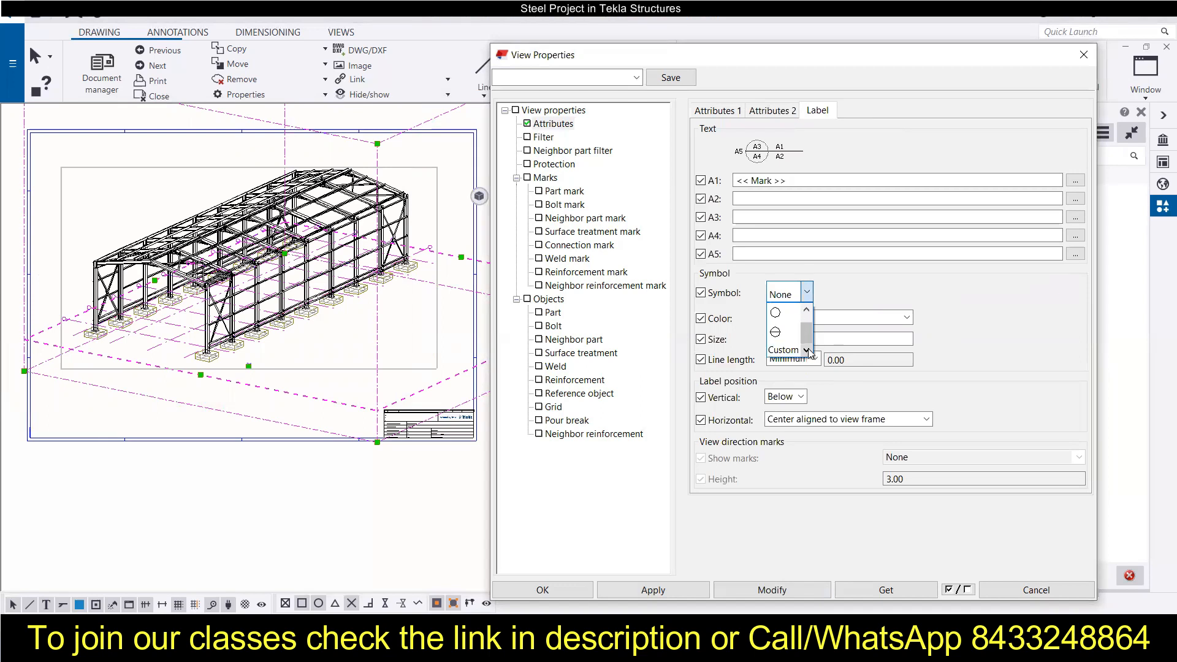
pyautogui.click(806, 293)
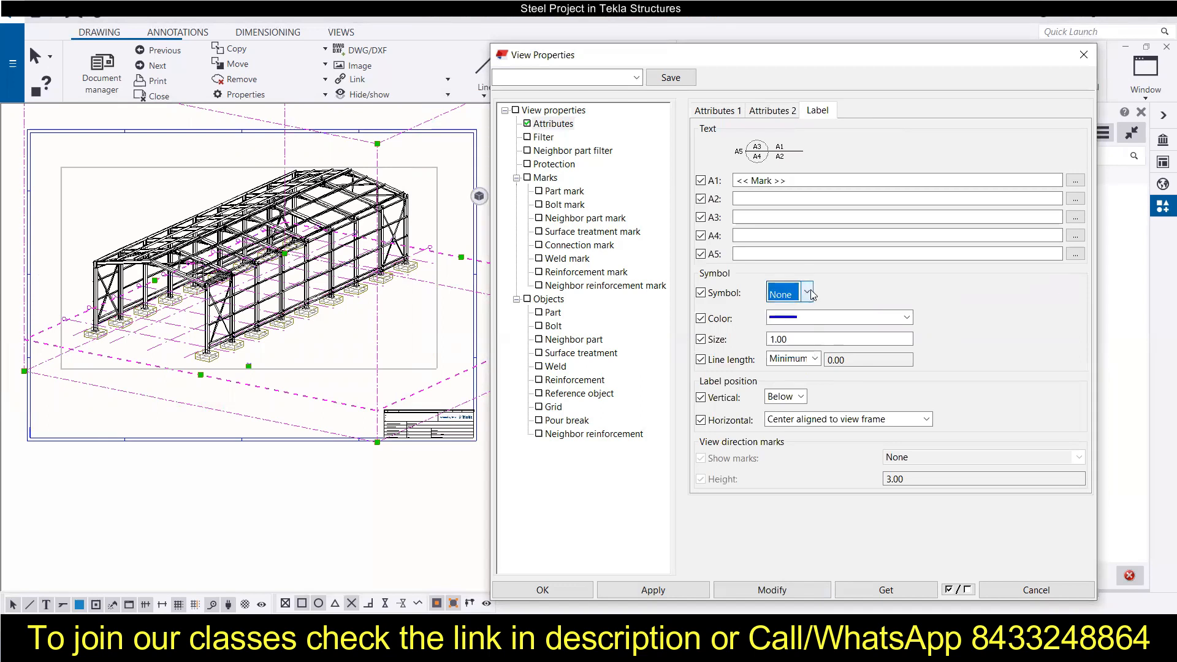
pyautogui.click(891, 318)
pyautogui.click(893, 320)
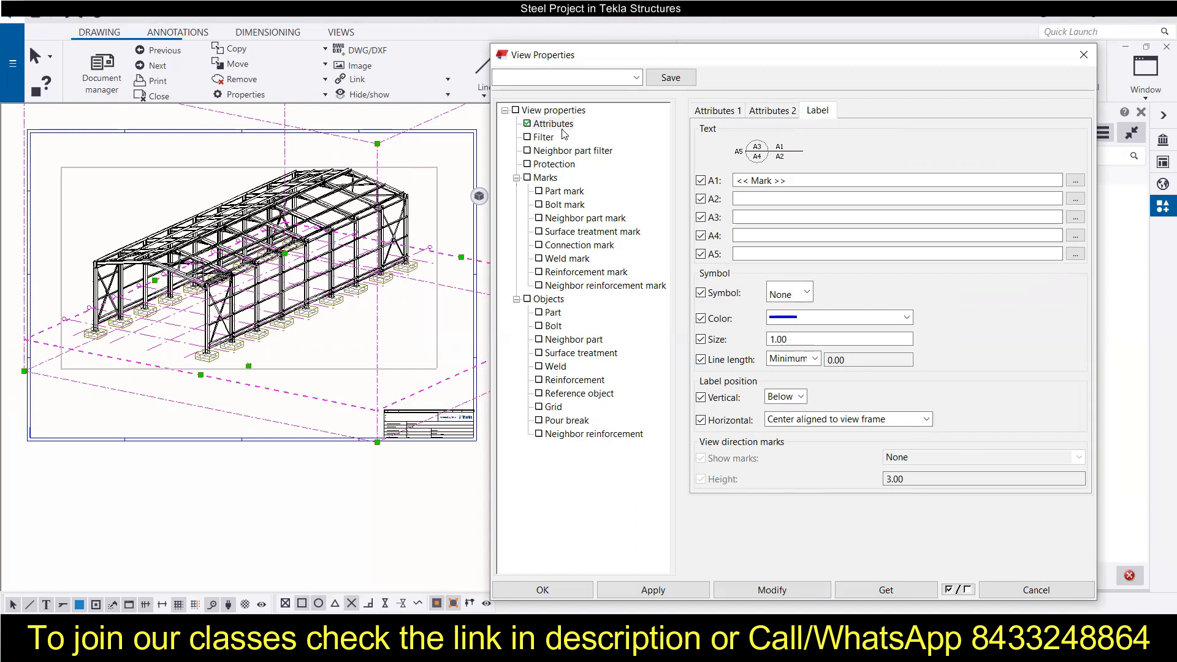
# Open the Filter settings of the 3d view to examine its part and assembly filter rows.
pyautogui.click(544, 137)
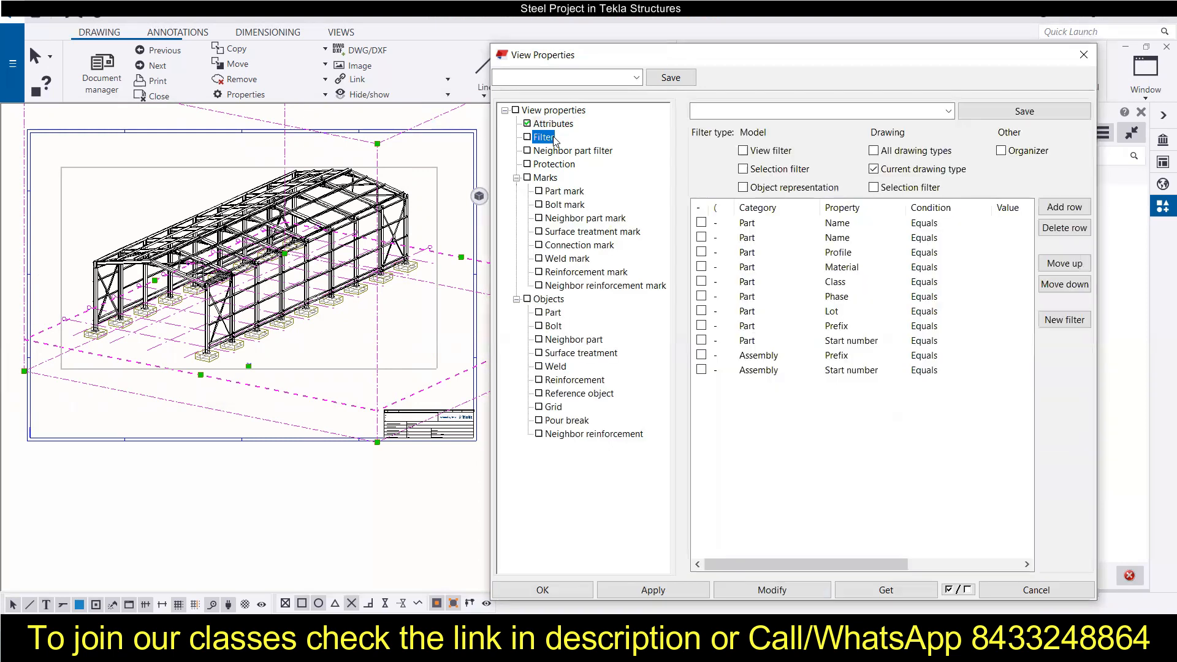